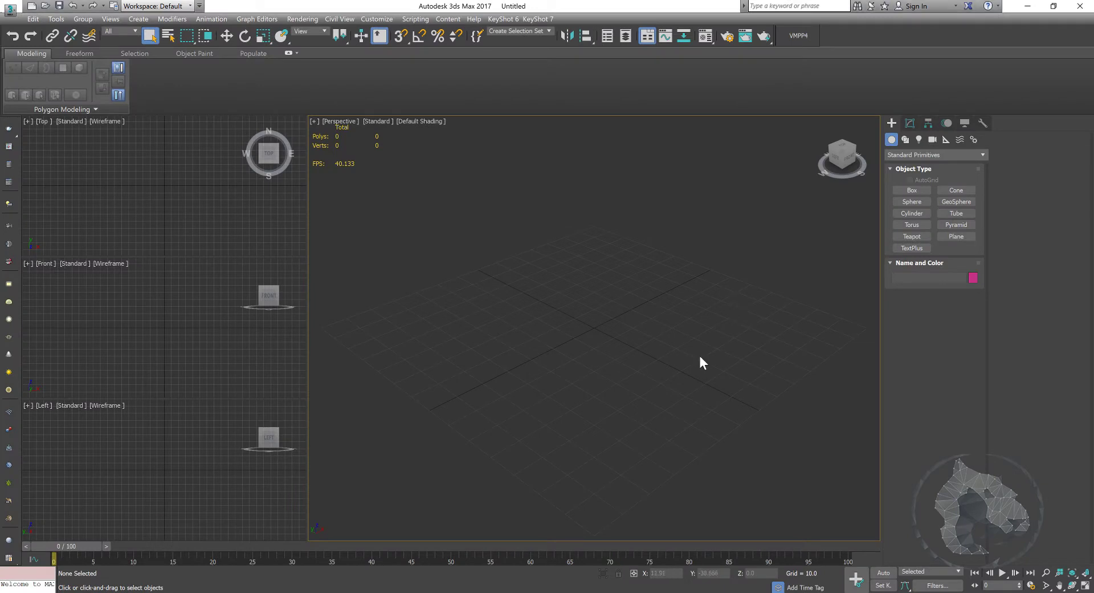
Create a box about 50 long, 61 wide and 55 high near the grid centre in the perspective view.
{"action": "left_click", "coordinate": [912, 191]}
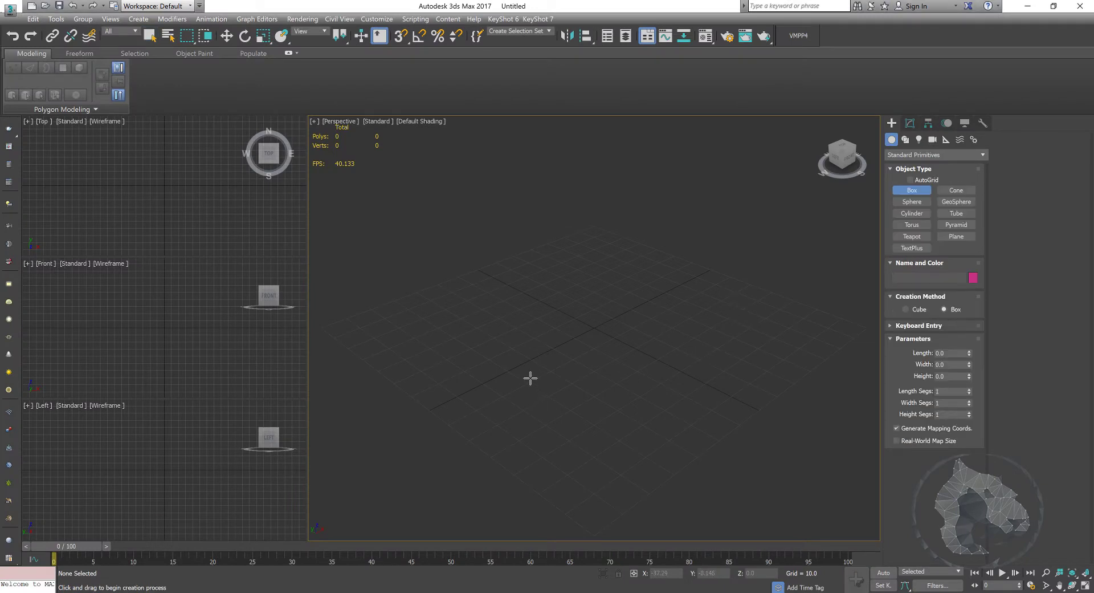
{"action": "left_click_drag", "start_coordinate": [497, 347], "coordinate": [716, 352]}
{"action": "left_click", "coordinate": [724, 176]}
{"action": "key", "text": "w"}
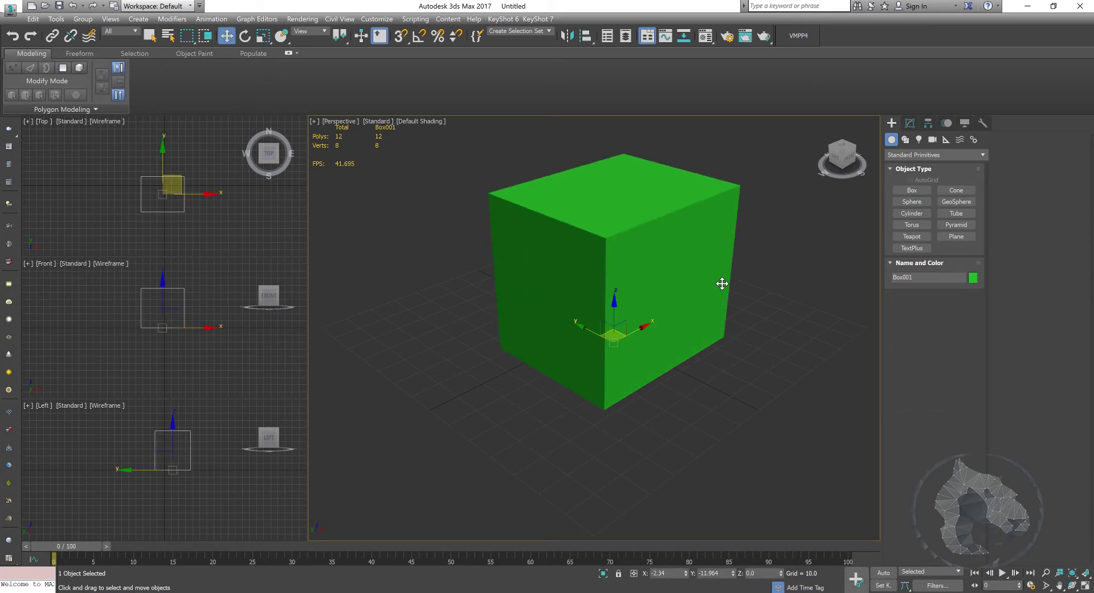
Display edged faces in the perspective view and position the box at X 0 and Y 0.
{"action": "key", "text": "F3"}
{"action": "key", "text": "F3"}
{"action": "key", "text": "F4"}
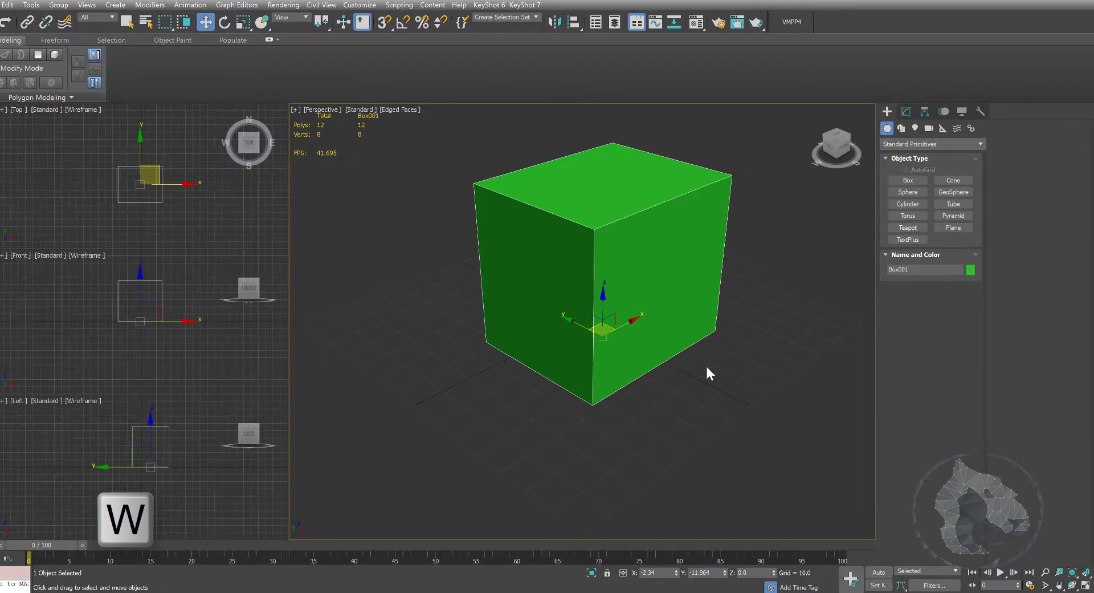
{"action": "right_click", "coordinate": [676, 572]}
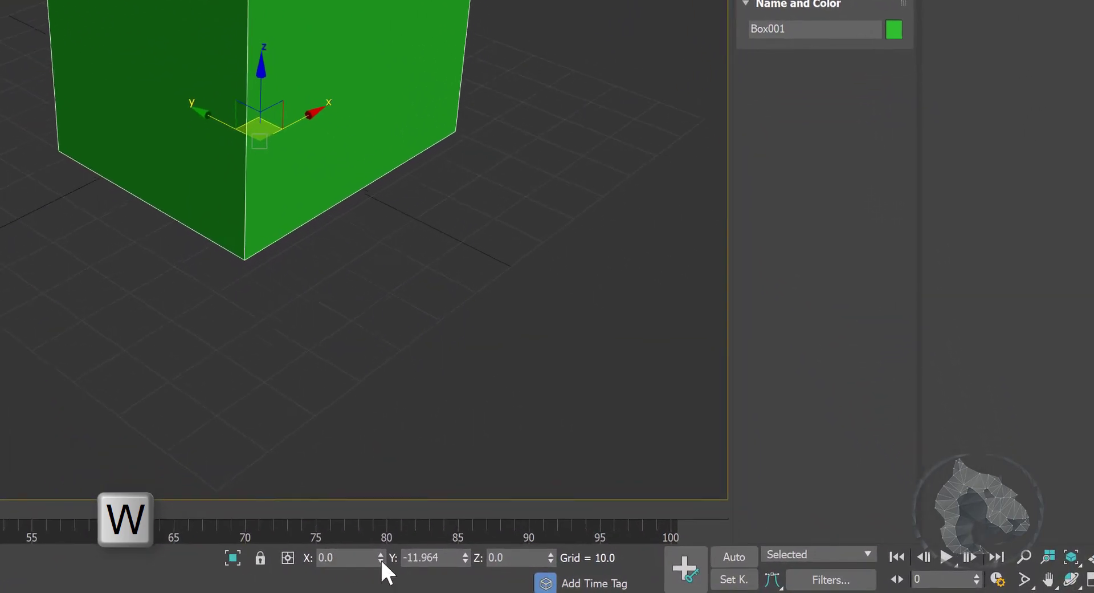
{"action": "right_click", "coordinate": [465, 558]}
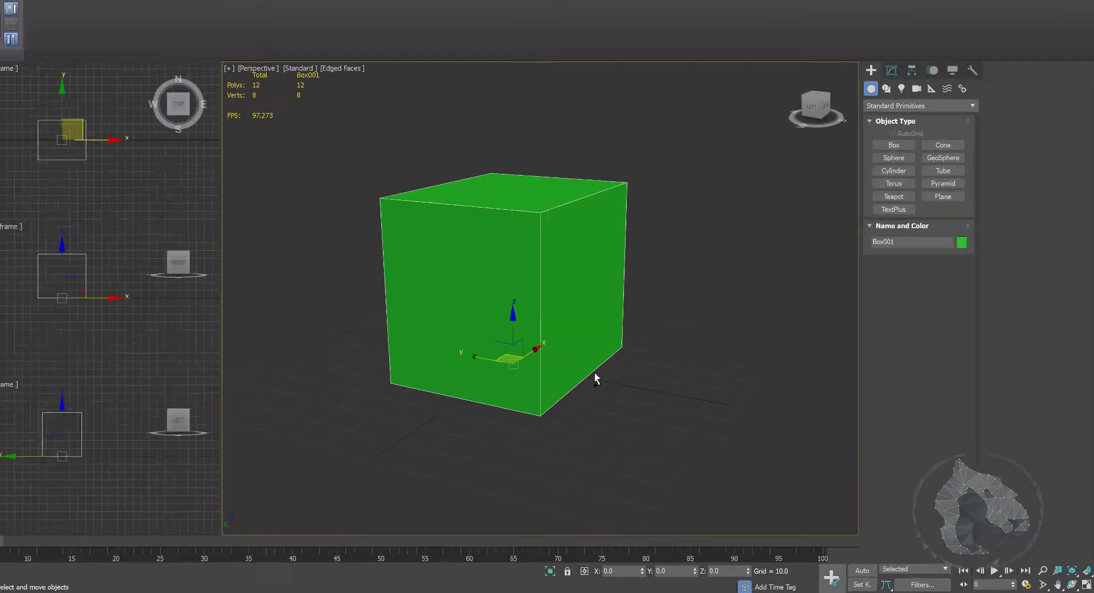
Try higher length, width and height segment counts on the box by stepping the values.
{"action": "scroll", "coordinate": [595, 373], "scroll_direction": "up", "scroll_amount": 3}
{"action": "middle_click_drag", "start_coordinate": [594, 373], "coordinate": [591, 384], "text": "alt"}
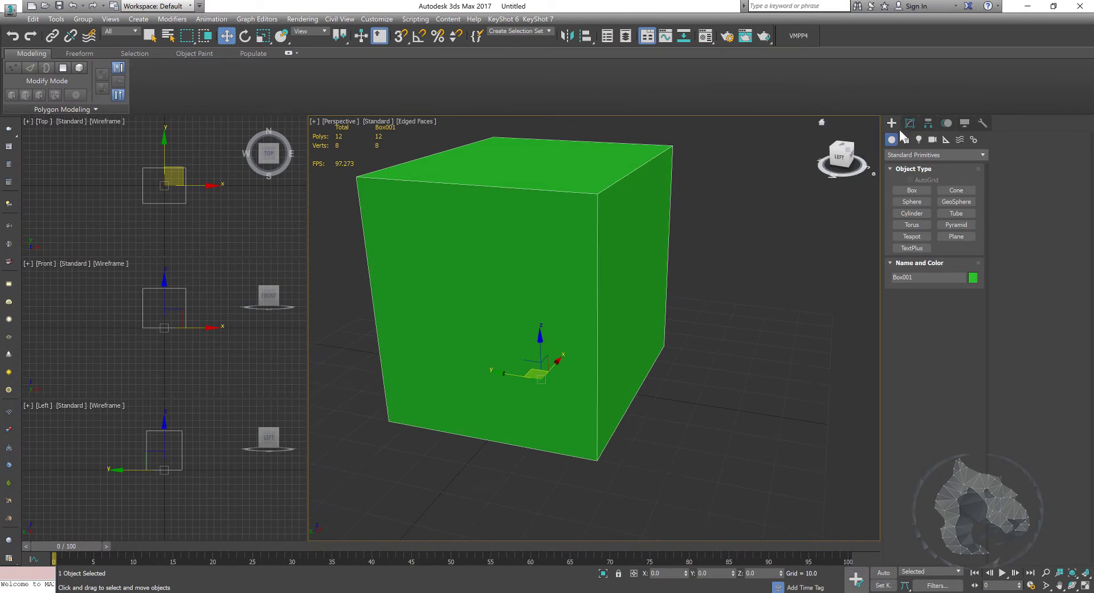
{"action": "left_click", "coordinate": [910, 123]}
{"action": "left_click", "coordinate": [969, 348]}
{"action": "left_click", "coordinate": [969, 347]}
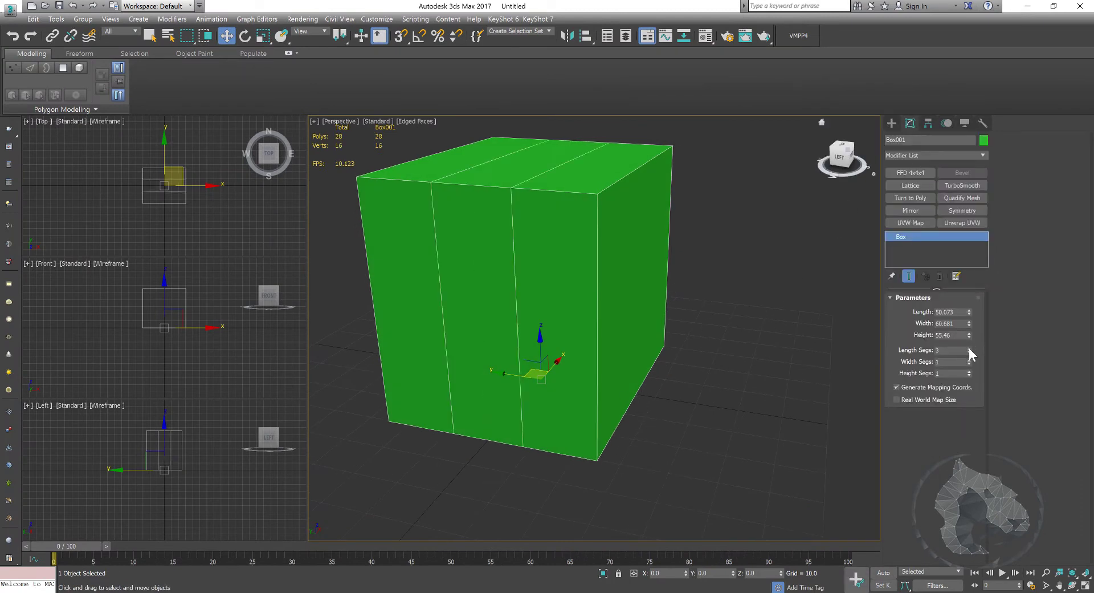
{"action": "left_click", "coordinate": [969, 352]}
{"action": "left_click", "coordinate": [969, 359]}
{"action": "left_click", "coordinate": [969, 359]}
{"action": "left_click", "coordinate": [970, 364]}
Enter 3 for the box's length, width and height segments, and change all three values to 4.
{"action": "left_click_drag", "start_coordinate": [948, 351], "coordinate": [862, 330]}
{"action": "type", "text": "3"}
{"action": "key", "text": "Tab"}
{"action": "type", "text": "3"}
{"action": "key", "text": "Tab"}
{"action": "type", "text": "3"}
{"action": "key", "text": "Tab"}
{"action": "type", "text": "4"}
{"action": "key", "text": "Tab"}
{"action": "type", "text": "4"}
{"action": "key", "text": "Tab"}
{"action": "type", "text": "4"}
{"action": "key", "text": "Return"}
Reset the box's segment counts to their minimum and set length, width and height segments to 3 each.
{"action": "middle_click_drag", "start_coordinate": [532, 314], "coordinate": [581, 316], "text": "alt"}
{"action": "mouse_move", "coordinate": [773, 336]}
{"action": "middle_mouse_down", "text": "alt"}
{"action": "mouse_move", "coordinate": [758, 333]}
{"action": "mouse_move", "coordinate": [778, 337]}
{"action": "middle_mouse_up", "text": "alt"}
{"action": "right_click", "coordinate": [969, 350]}
{"action": "right_click", "coordinate": [969, 361]}
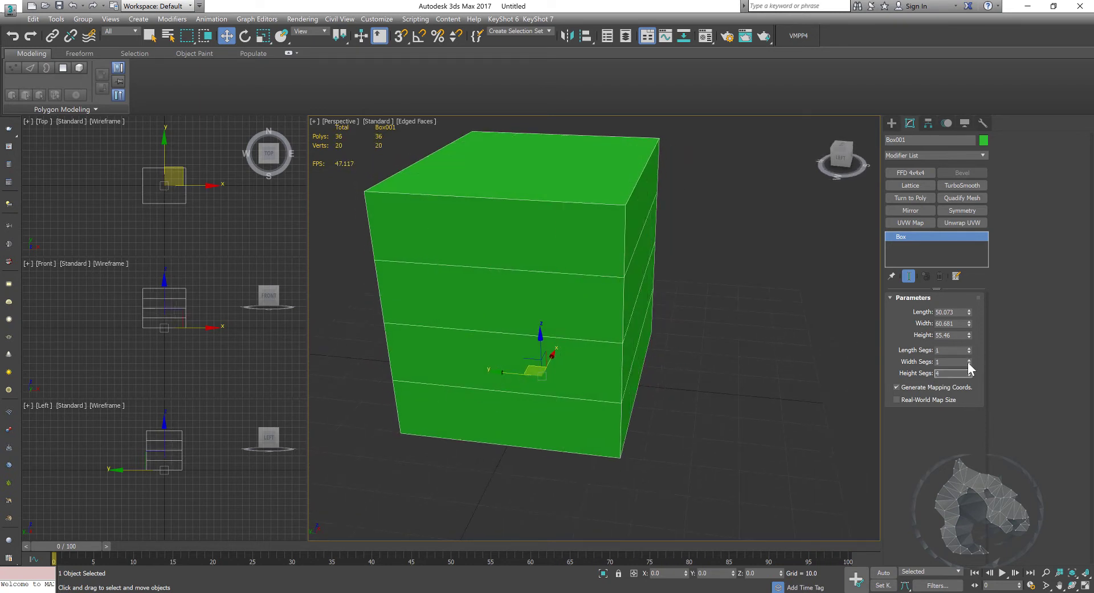
{"action": "right_click", "coordinate": [970, 374]}
{"action": "left_click", "coordinate": [969, 348]}
{"action": "left_click", "coordinate": [969, 348]}
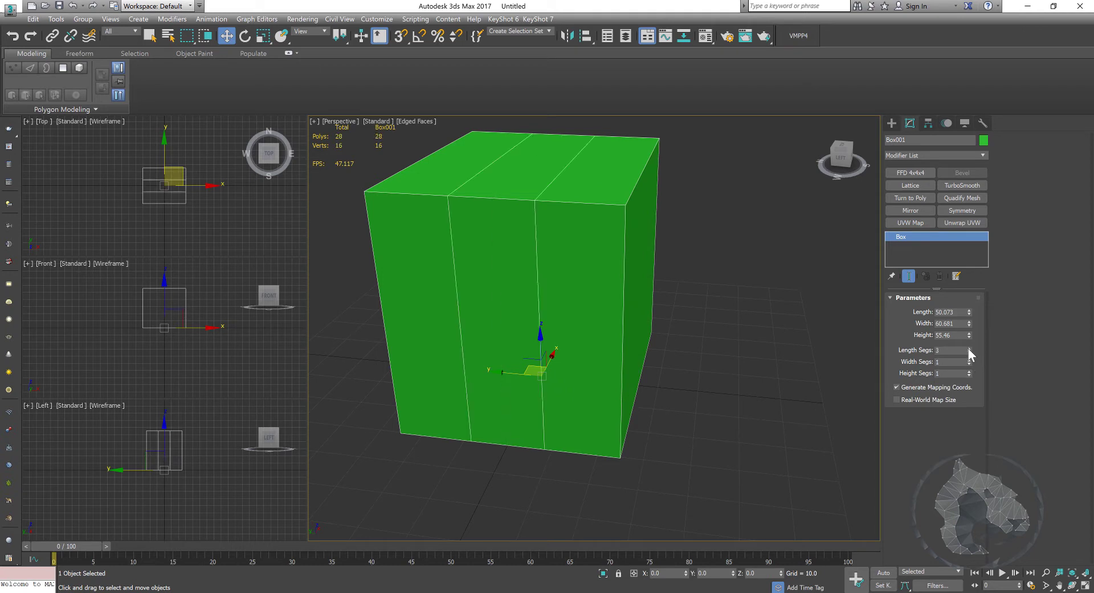
{"action": "left_click", "coordinate": [969, 360]}
{"action": "left_click", "coordinate": [970, 360]}
{"action": "left_click", "coordinate": [969, 371]}
{"action": "left_click", "coordinate": [968, 371]}
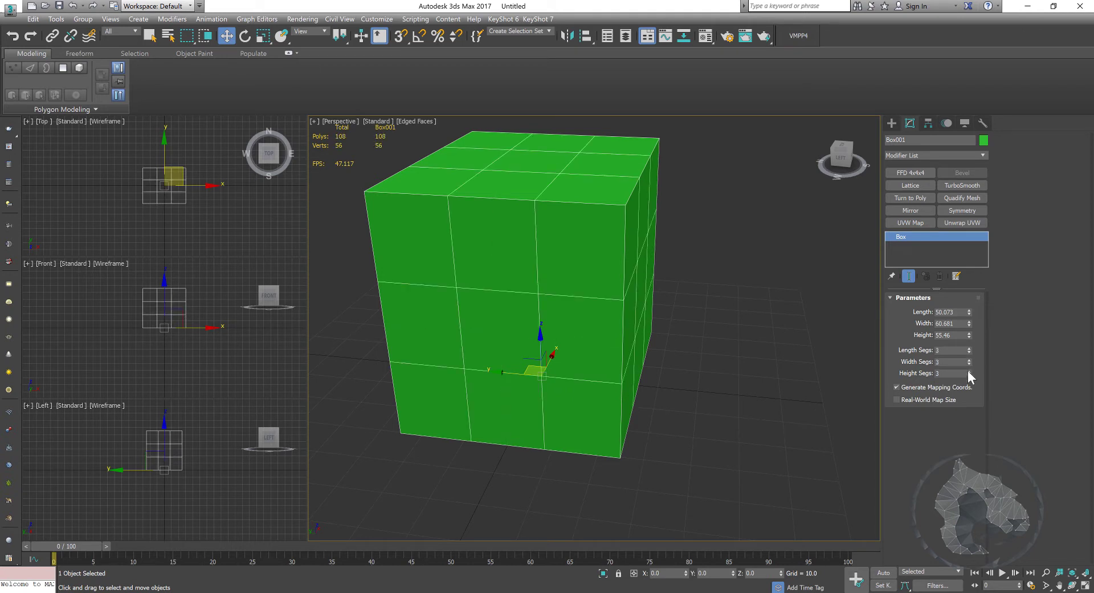
Convert the box to an Editable Poly.
{"action": "middle_click_drag", "start_coordinate": [642, 290], "coordinate": [630, 282], "text": "alt"}
{"action": "right_click", "coordinate": [630, 282]}
{"action": "mouse_move", "coordinate": [693, 399]}
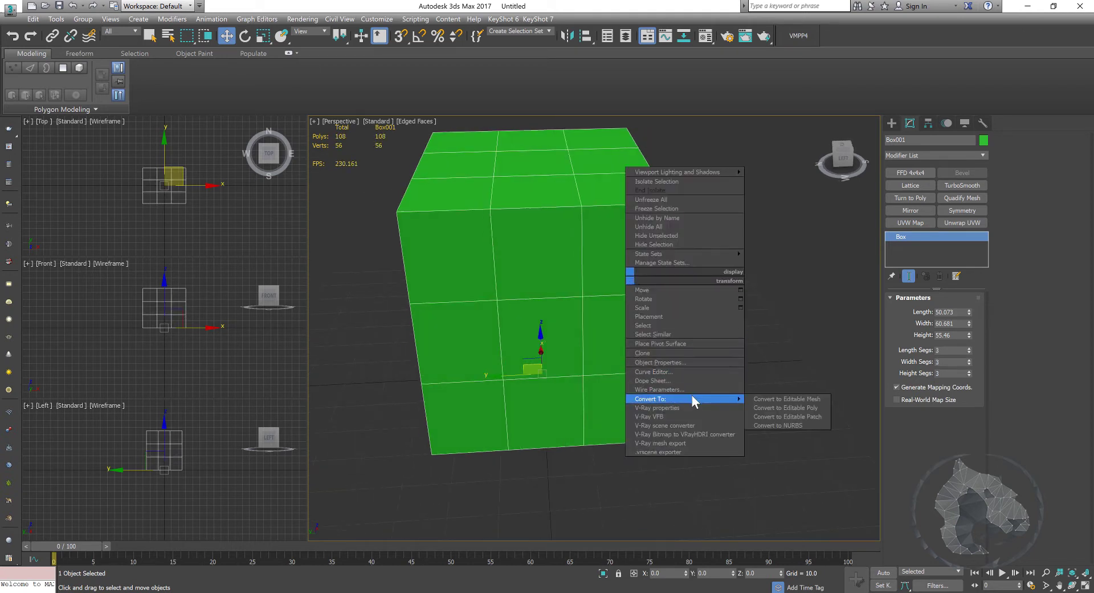
{"action": "left_click", "coordinate": [761, 406]}
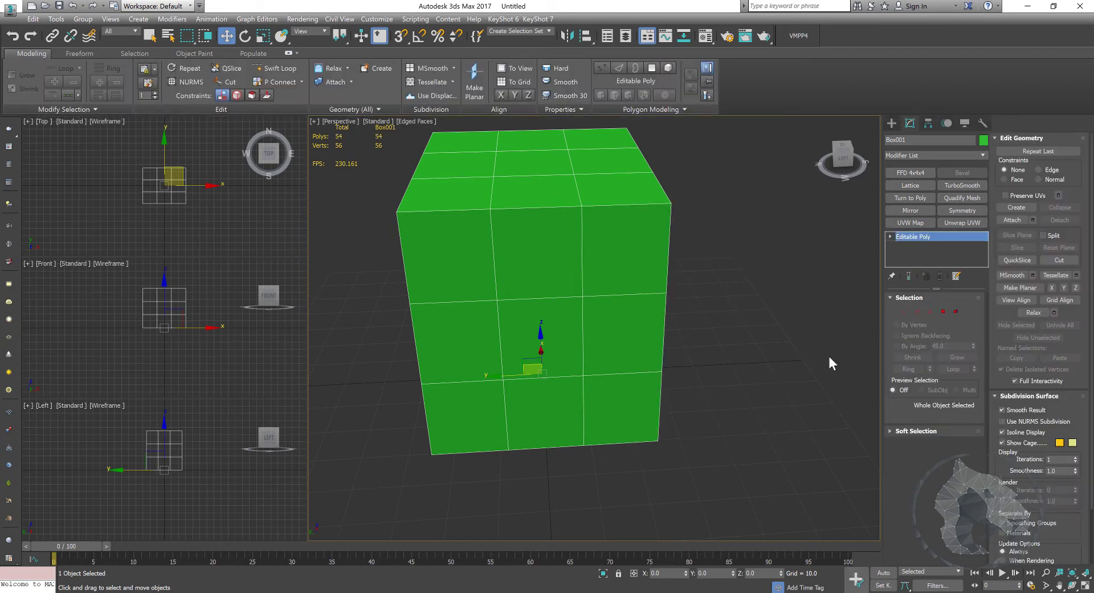
In the top view, scale the two inner vertex columns apart along X and the inner rows apart along Y, close to the box edges.
{"action": "left_click", "coordinate": [905, 312]}
{"action": "left_click", "coordinate": [126, 156]}
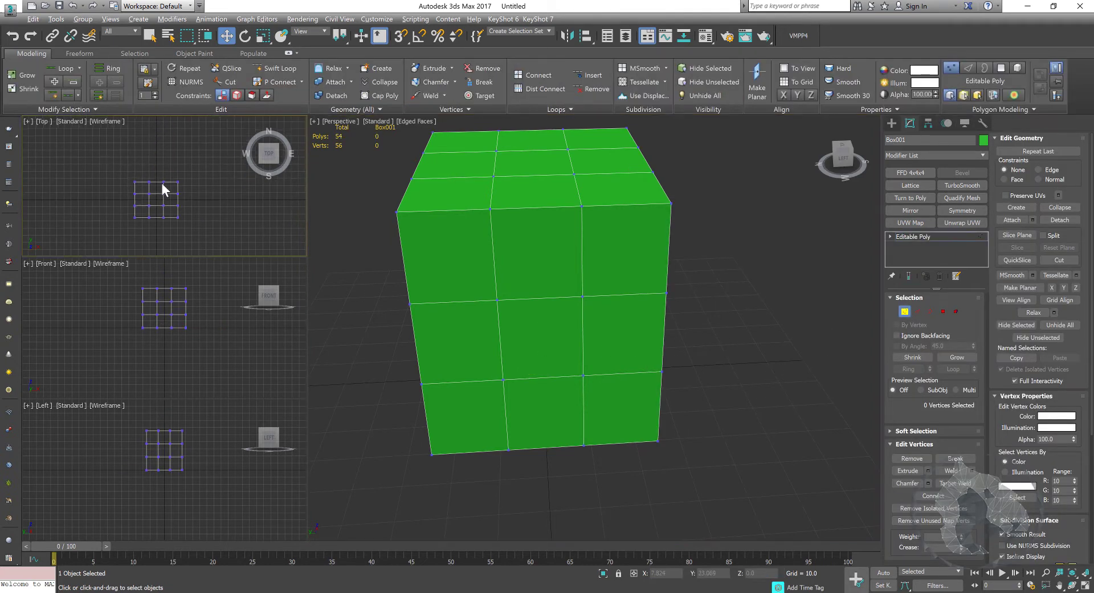
{"action": "key", "text": "alt+w"}
{"action": "scroll", "coordinate": [453, 299], "scroll_direction": "up", "scroll_amount": 4}
{"action": "left_click_drag", "start_coordinate": [544, 476], "coordinate": [533, 470]}
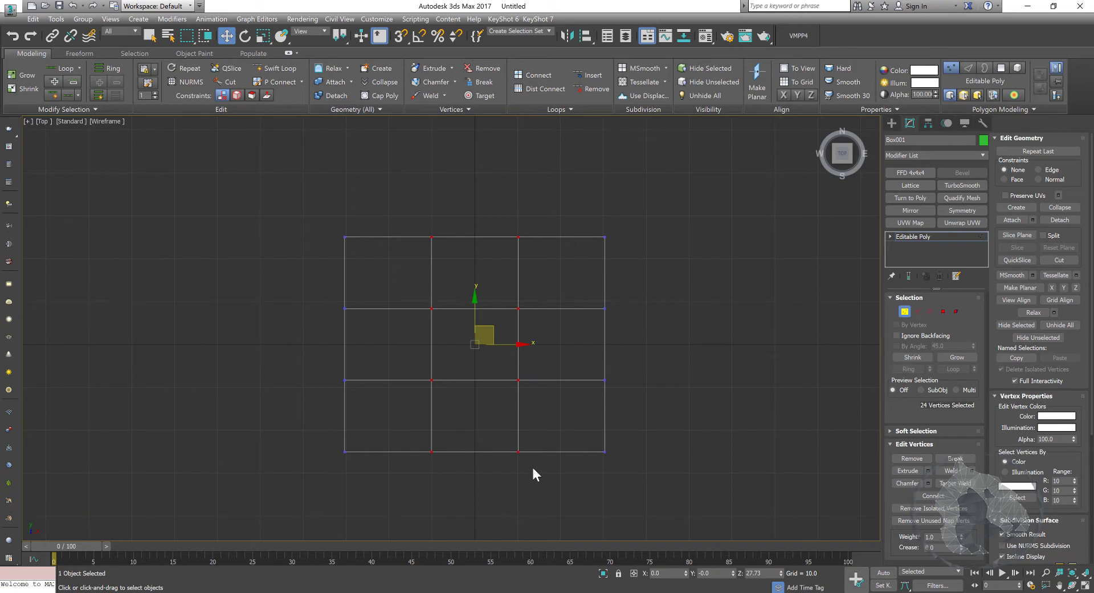
{"action": "key", "text": "r"}
{"action": "left_click_drag", "start_coordinate": [532, 342], "coordinate": [565, 344]}
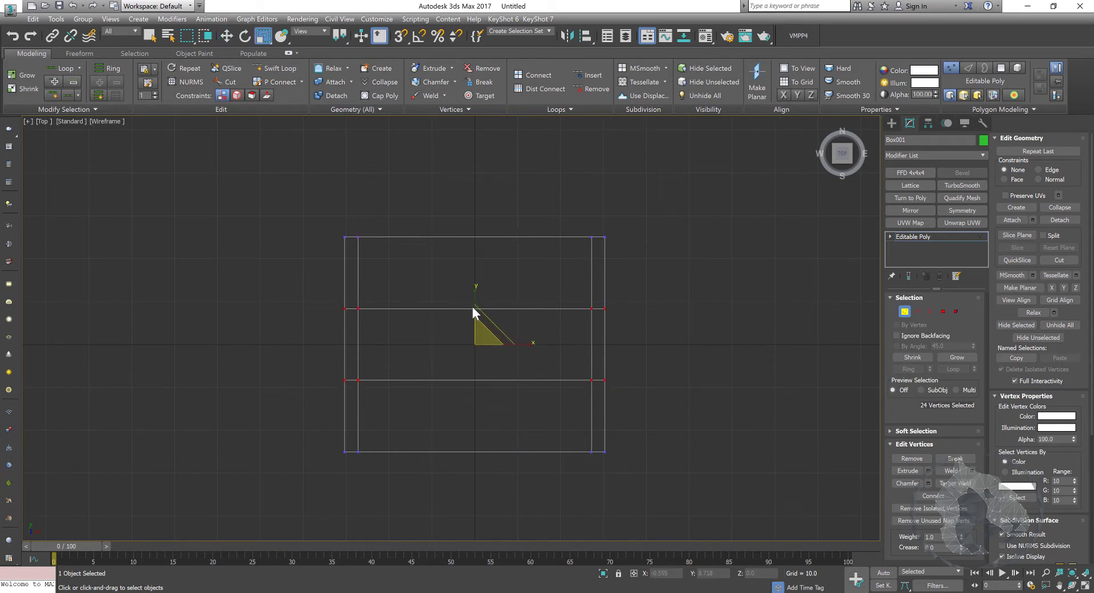
{"action": "left_click_drag", "start_coordinate": [476, 298], "coordinate": [477, 246]}
In the left view, scale the two inner horizontal vertex rows apart vertically, close to the box's top and bottom edges.
{"action": "key", "text": "alt+w"}
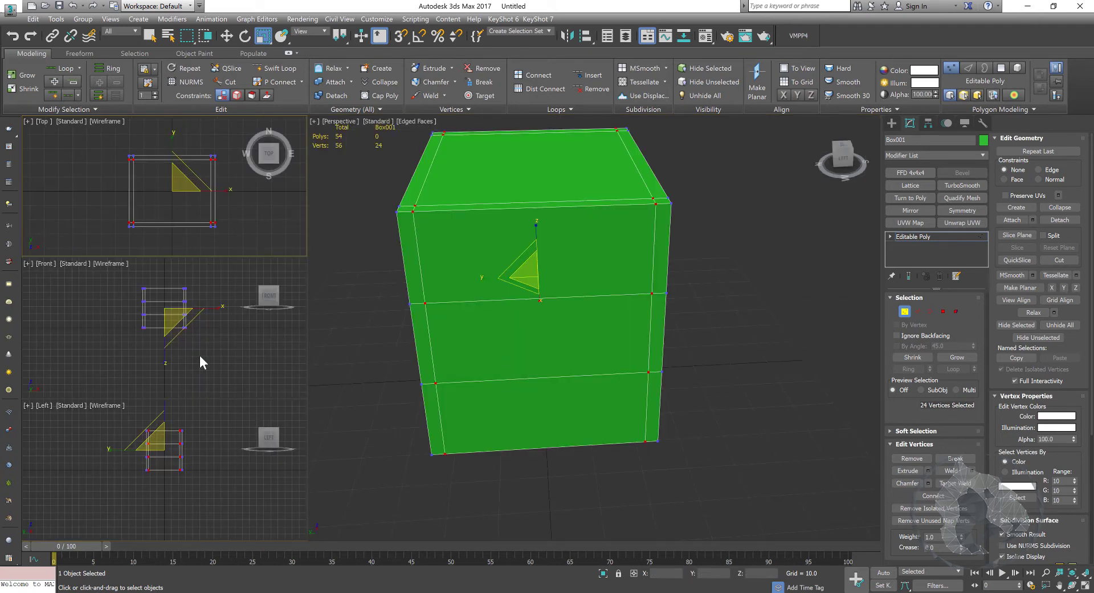
{"action": "middle_click", "coordinate": [198, 457]}
{"action": "key", "text": "alt+w"}
{"action": "scroll", "coordinate": [413, 288], "scroll_direction": "up", "scroll_amount": 4}
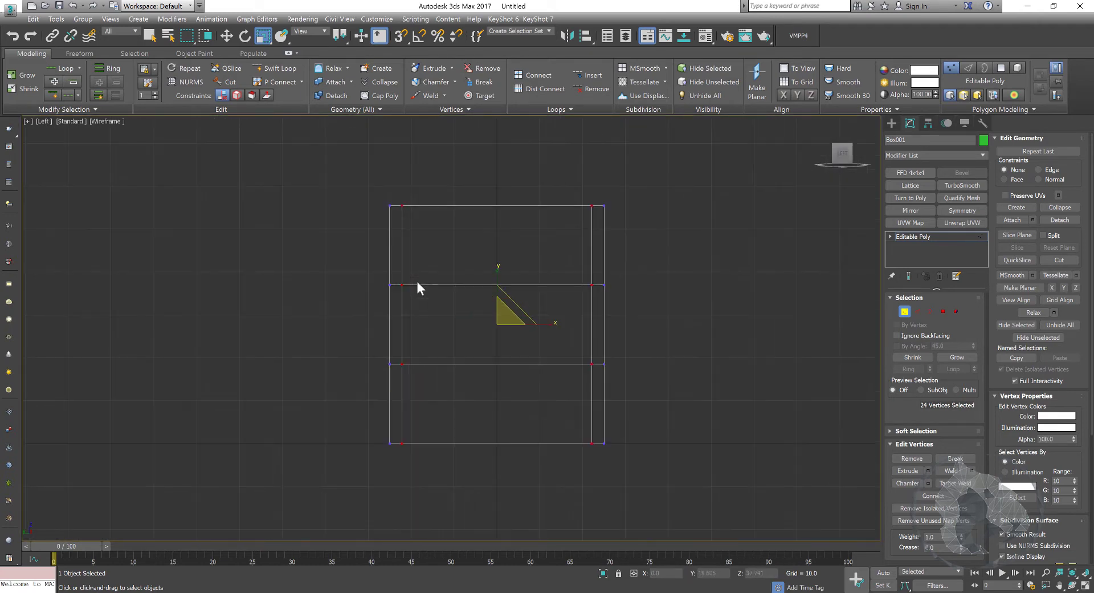
{"action": "left_click_drag", "start_coordinate": [497, 270], "coordinate": [507, 234]}
Add one vertical and one horizontal edge loop with SwiftLoop, crossing at the centre of the box's left face.
{"action": "middle_click_drag", "start_coordinate": [512, 423], "coordinate": [476, 411]}
{"action": "key", "text": "alt+w"}
{"action": "middle_click", "coordinate": [588, 389]}
{"action": "key", "text": "alt+w"}
{"action": "middle_click_drag", "start_coordinate": [588, 388], "coordinate": [574, 355], "text": "alt"}
{"action": "scroll", "coordinate": [504, 402], "scroll_direction": "down", "scroll_amount": 3}
{"action": "left_click", "coordinate": [279, 69]}
{"action": "middle_click_drag", "start_coordinate": [432, 335], "coordinate": [416, 264], "text": "alt"}
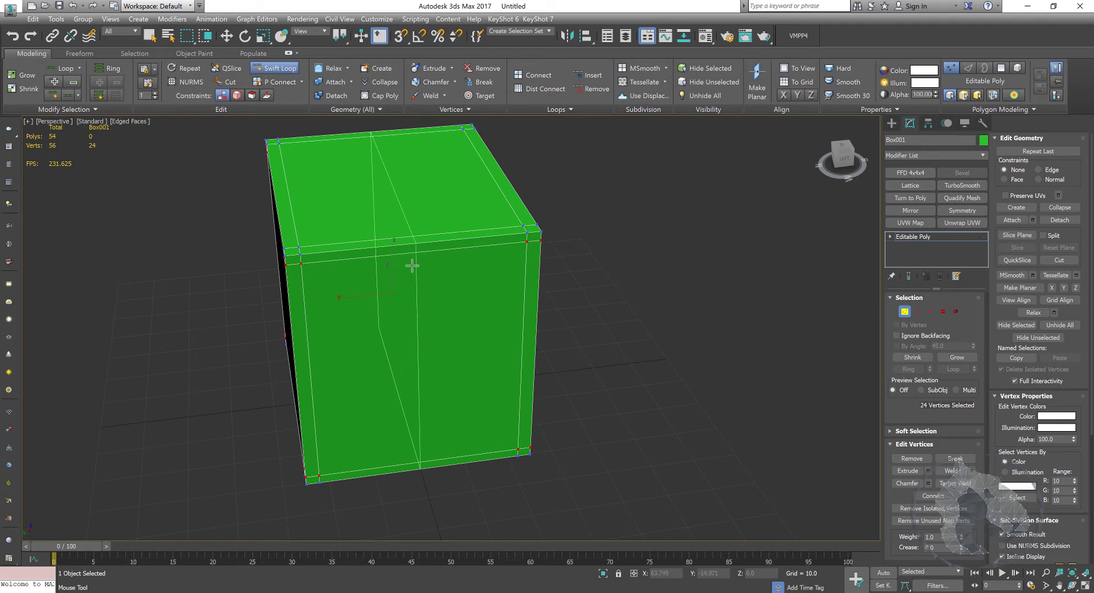
{"action": "left_click", "coordinate": [420, 357], "text": "shift"}
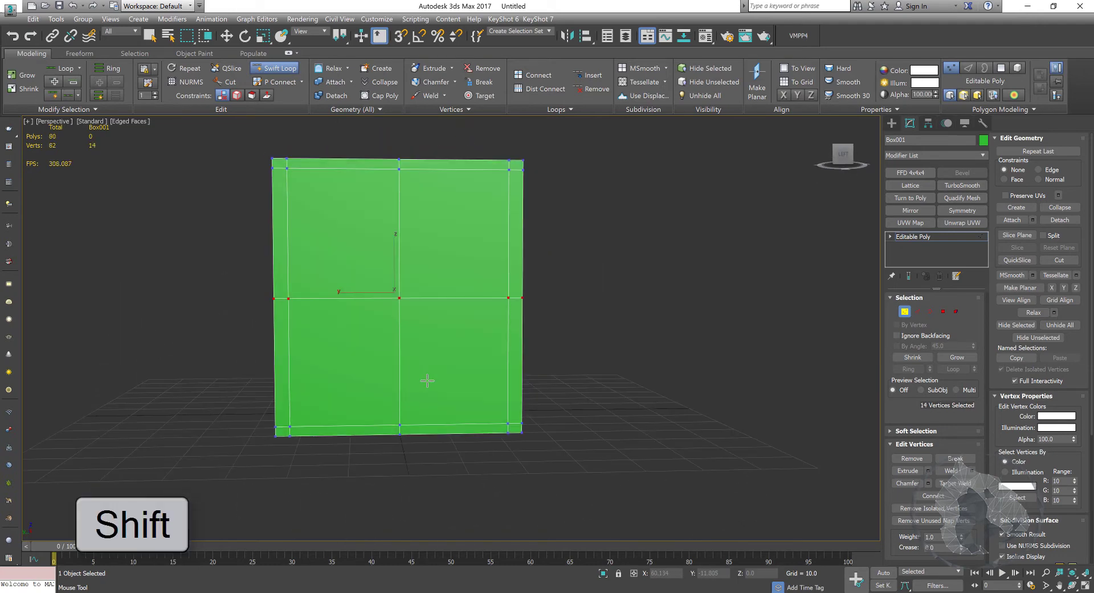
{"action": "key", "text": "w"}
Chamfer the vertex at the centre of the box's left face into a diamond reaching about halfway to the face edges.
{"action": "middle_click_drag", "start_coordinate": [427, 378], "coordinate": [433, 380], "text": "alt"}
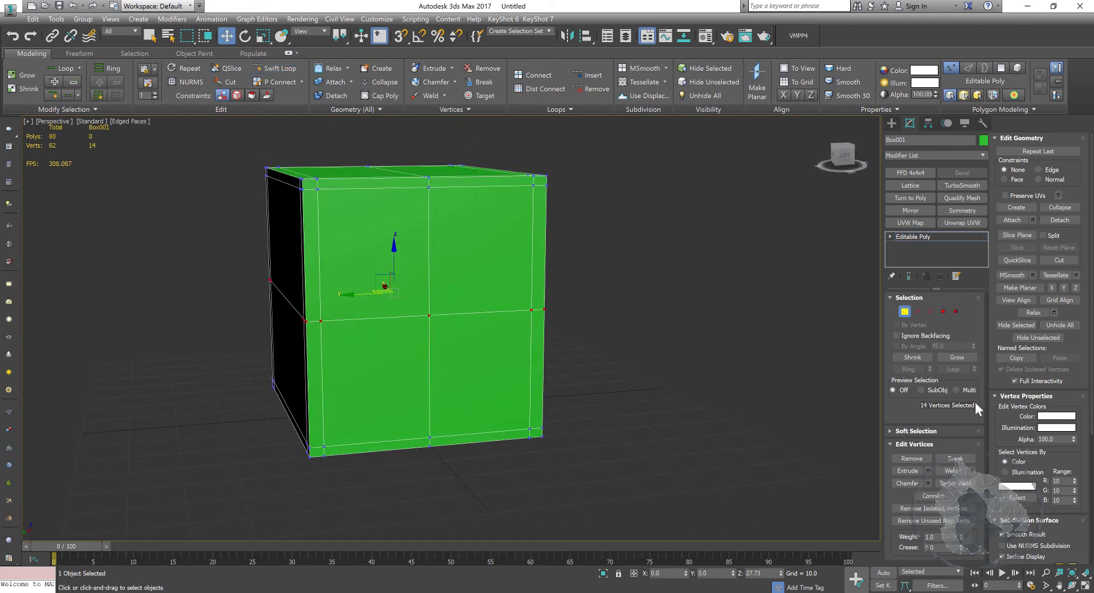
{"action": "left_click", "coordinate": [905, 311]}
{"action": "left_click", "coordinate": [904, 311]}
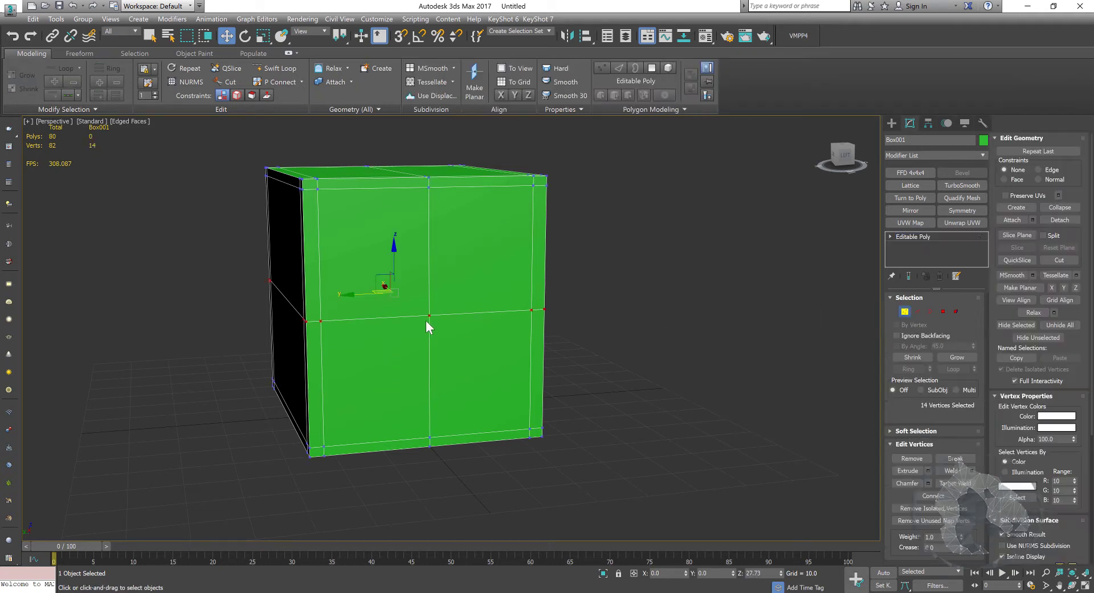
{"action": "left_click", "coordinate": [429, 314]}
{"action": "right_click", "coordinate": [436, 317]}
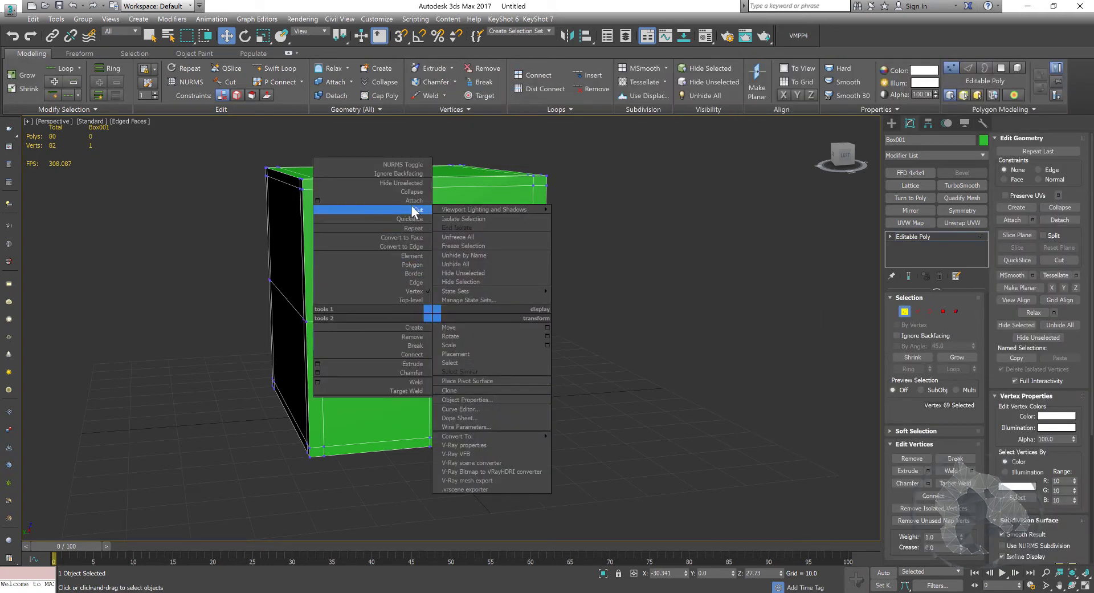
{"action": "left_click", "coordinate": [414, 371]}
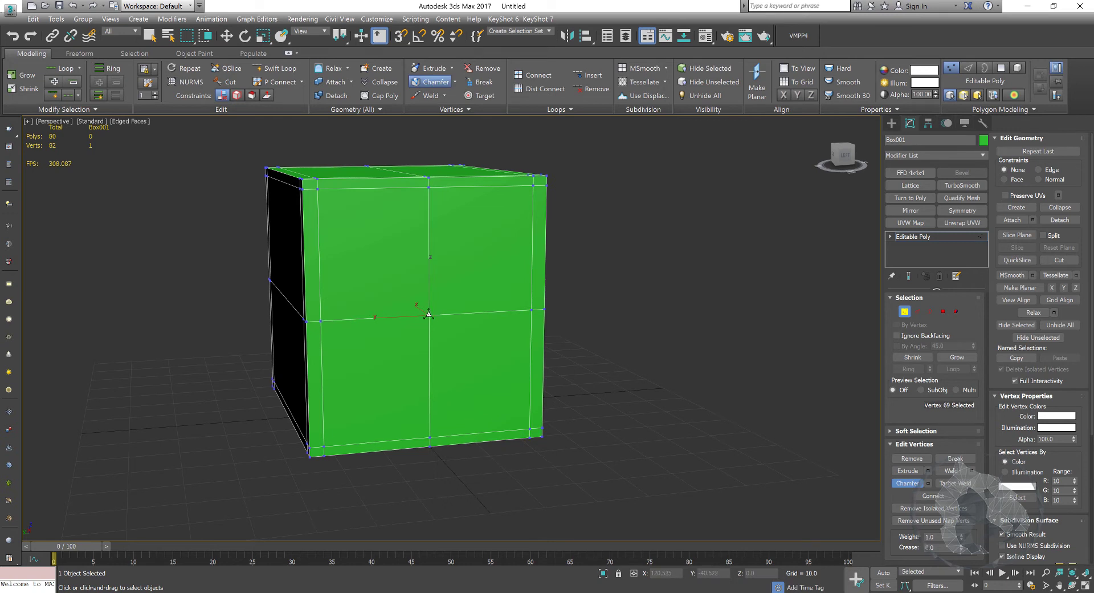
{"action": "left_click_drag", "start_coordinate": [429, 313], "coordinate": [442, 247]}
{"action": "right_click", "coordinate": [442, 247]}
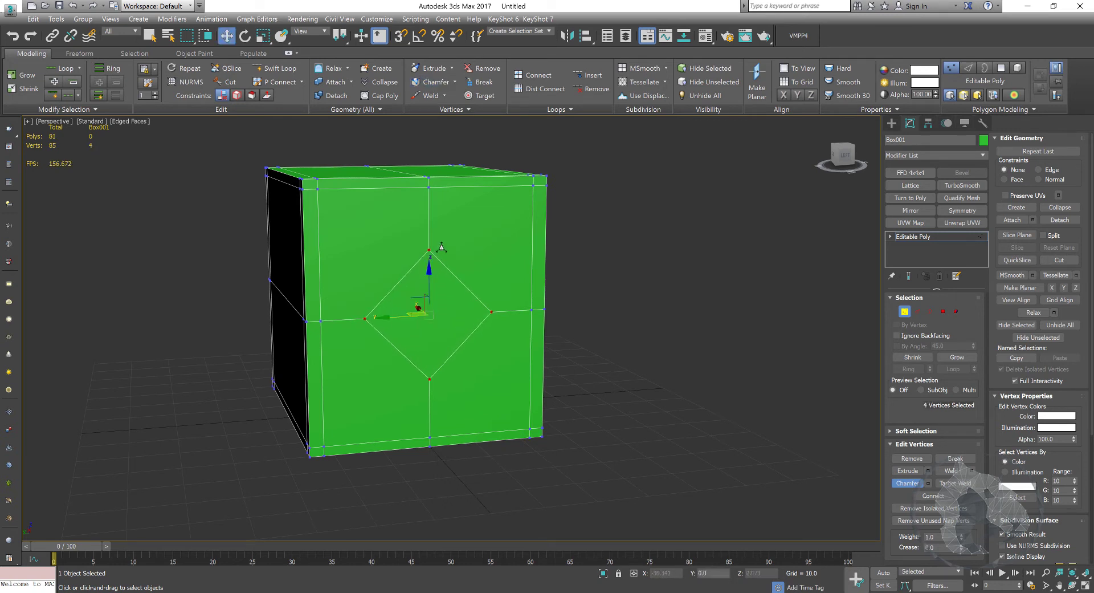
Cut edges from the midpoints of the diamond's two right-hand sides to the face's upper-right and lower-right inner corners.
{"action": "middle_click_drag", "start_coordinate": [448, 302], "coordinate": [439, 303]}
{"action": "middle_click_drag", "start_coordinate": [606, 219], "coordinate": [561, 256], "text": "alt"}
{"action": "left_click", "coordinate": [247, 83]}
{"action": "middle_click_drag", "start_coordinate": [459, 280], "coordinate": [432, 304]}
{"action": "left_click", "coordinate": [429, 308]}
{"action": "left_click", "coordinate": [504, 211]}
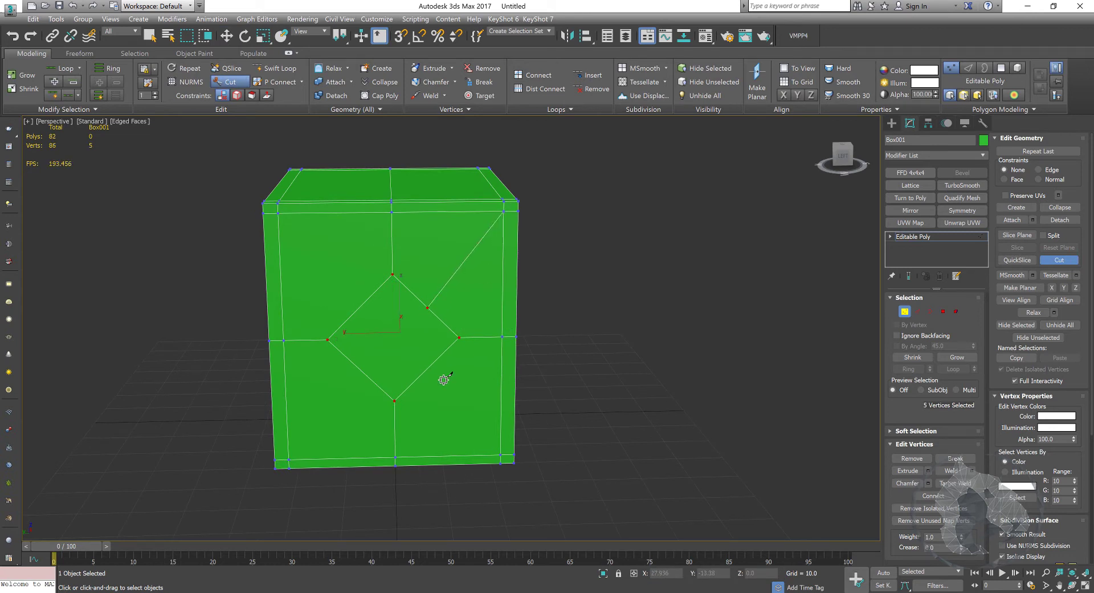
{"action": "left_click", "coordinate": [429, 368]}
{"action": "left_click", "coordinate": [499, 454]}
{"action": "right_click", "coordinate": [499, 455]}
{"action": "middle_click_drag", "start_coordinate": [370, 389], "coordinate": [396, 389]}
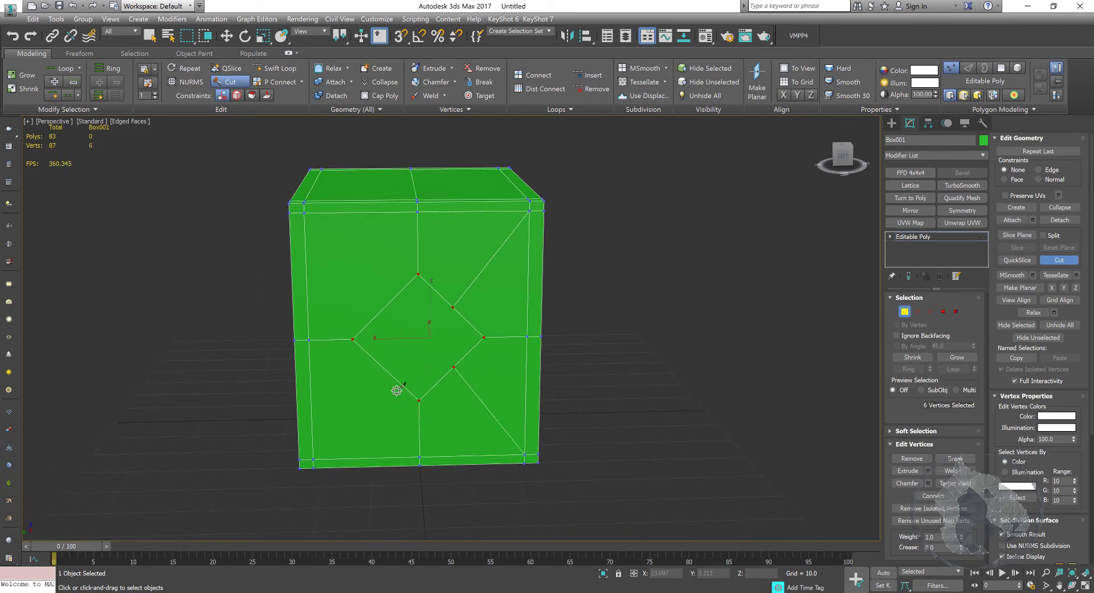
Cut edges from the midpoints of the diamond's two left-hand sides to the face's lower-left and upper-left inner corners.
{"action": "left_click", "coordinate": [384, 369]}
{"action": "middle_click_drag", "start_coordinate": [342, 346], "coordinate": [353, 377]}
{"action": "left_click", "coordinate": [395, 340]}
{"action": "middle_click_drag", "start_coordinate": [402, 344], "coordinate": [385, 331]}
{"action": "right_click", "coordinate": [394, 340]}
Select the eight-sided polygon at the centre of the face and make it a regular octagon with GeoPoly.
{"action": "left_click", "coordinate": [943, 312]}
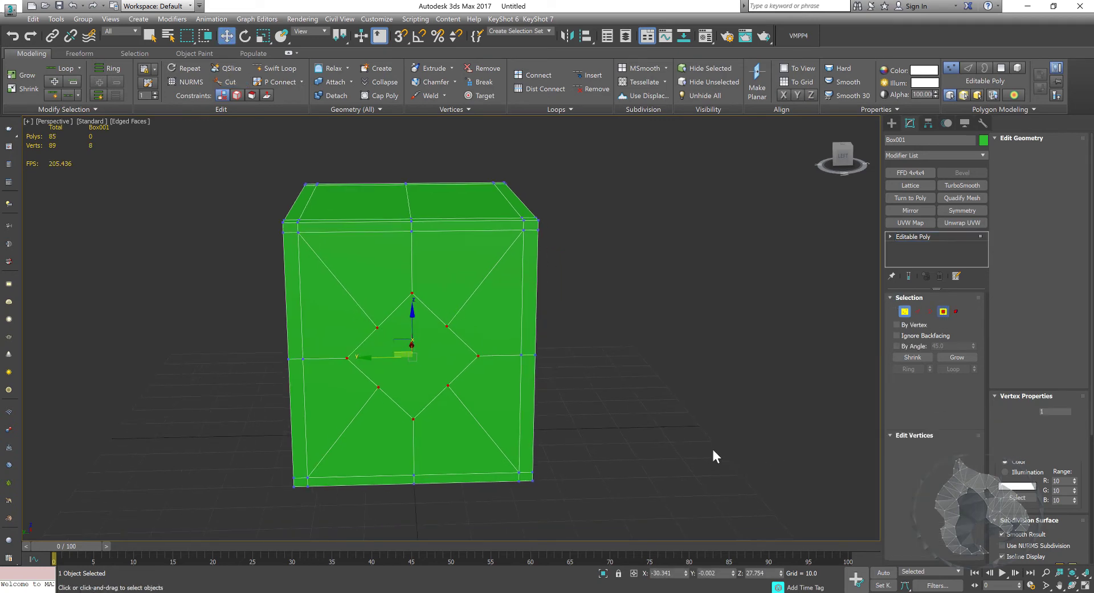
{"action": "key", "text": "4"}
{"action": "left_click", "coordinate": [430, 355]}
{"action": "left_click", "coordinate": [473, 83]}
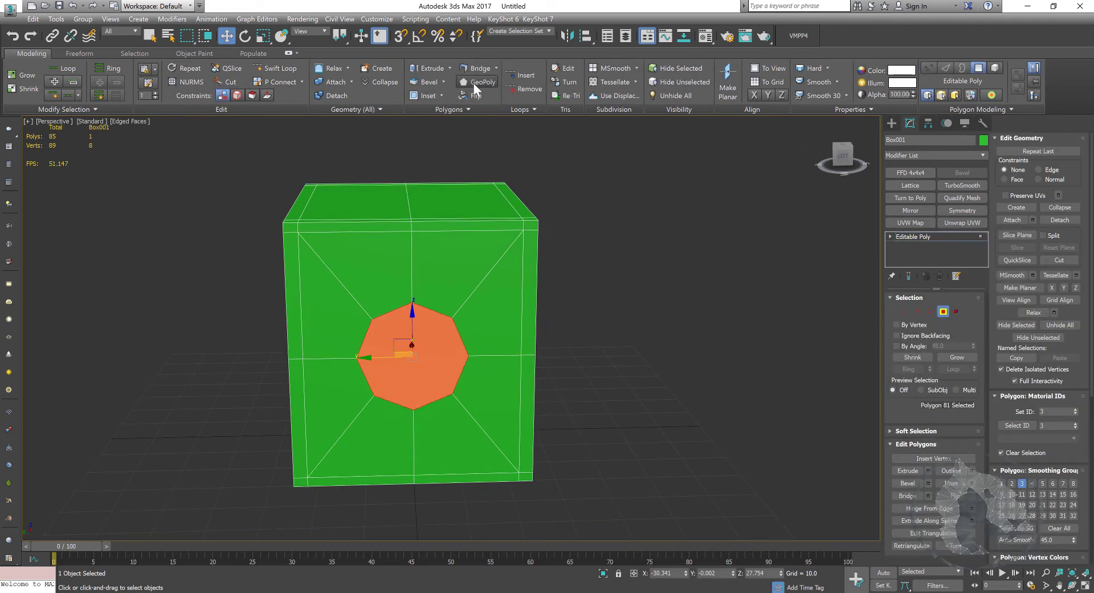
Scale up the octagonal polygon so that it fills more of the box's left face.
{"action": "middle_click_drag", "start_coordinate": [502, 251], "coordinate": [539, 256], "text": "alt"}
{"action": "left_click_drag", "start_coordinate": [411, 346], "coordinate": [422, 336]}
{"action": "middle_click_drag", "start_coordinate": [592, 372], "coordinate": [518, 336], "text": "alt"}
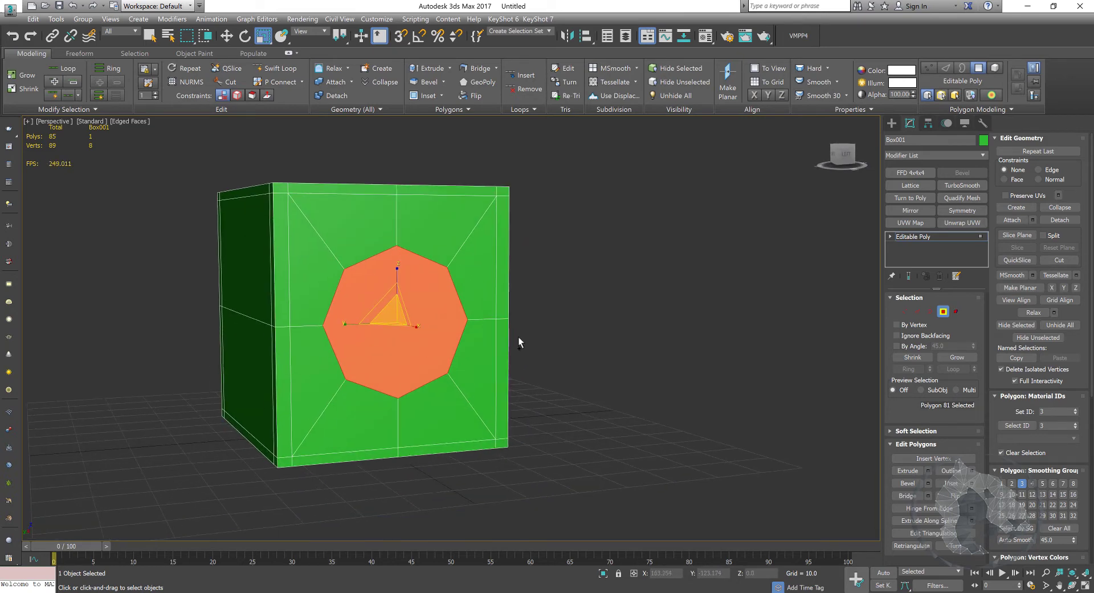
Detach the octagonal polygon as a separate object named "speacker".
{"action": "scroll", "coordinate": [516, 336], "scroll_direction": "up", "scroll_amount": 3}
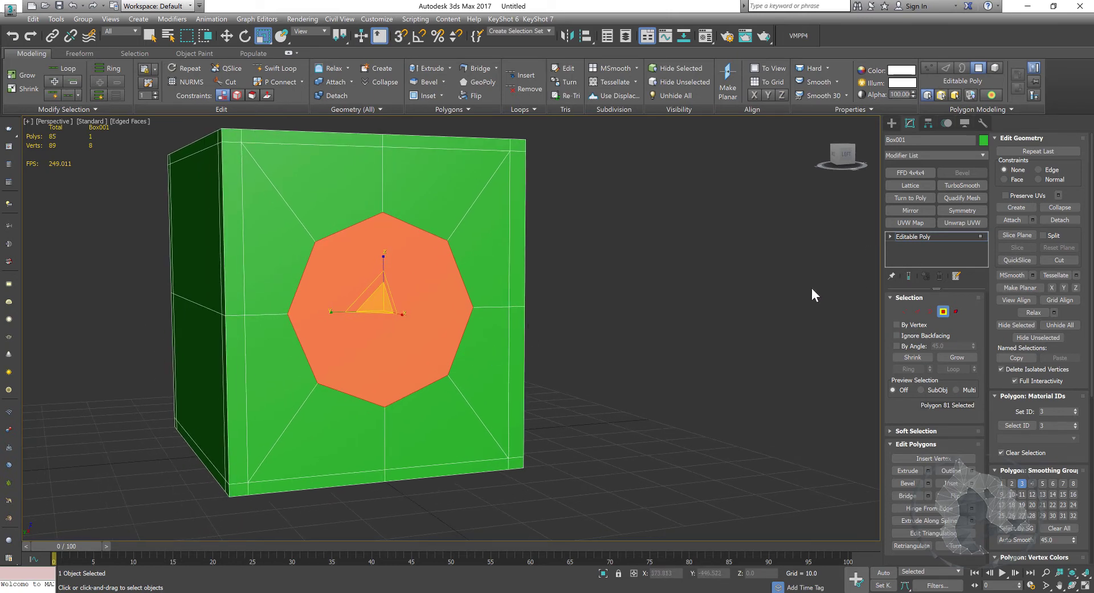
{"action": "left_click", "coordinate": [1051, 221]}
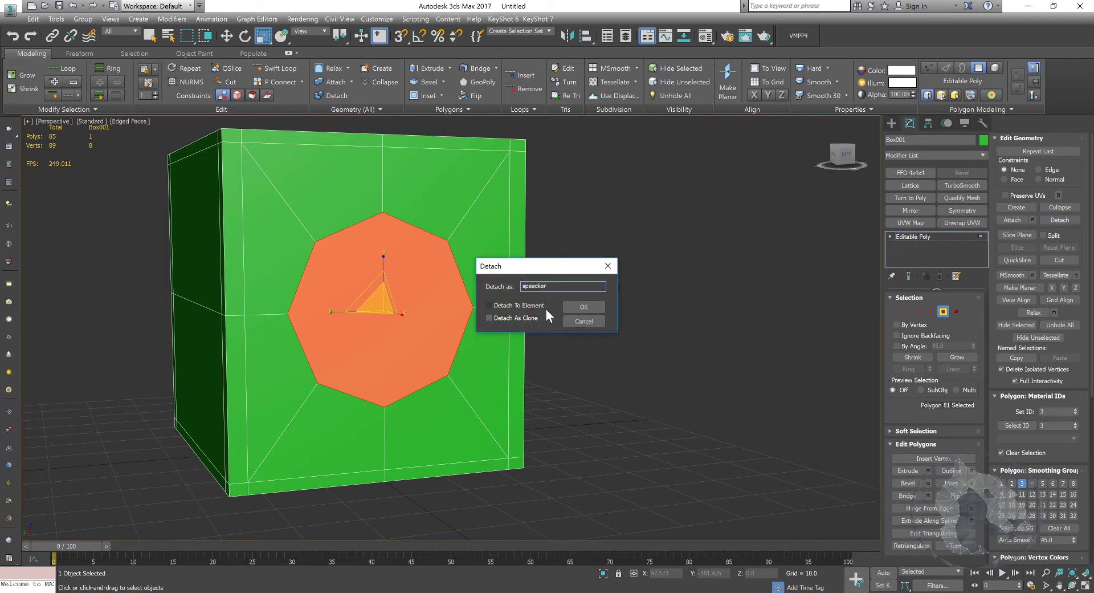
{"action": "key", "text": "Return"}
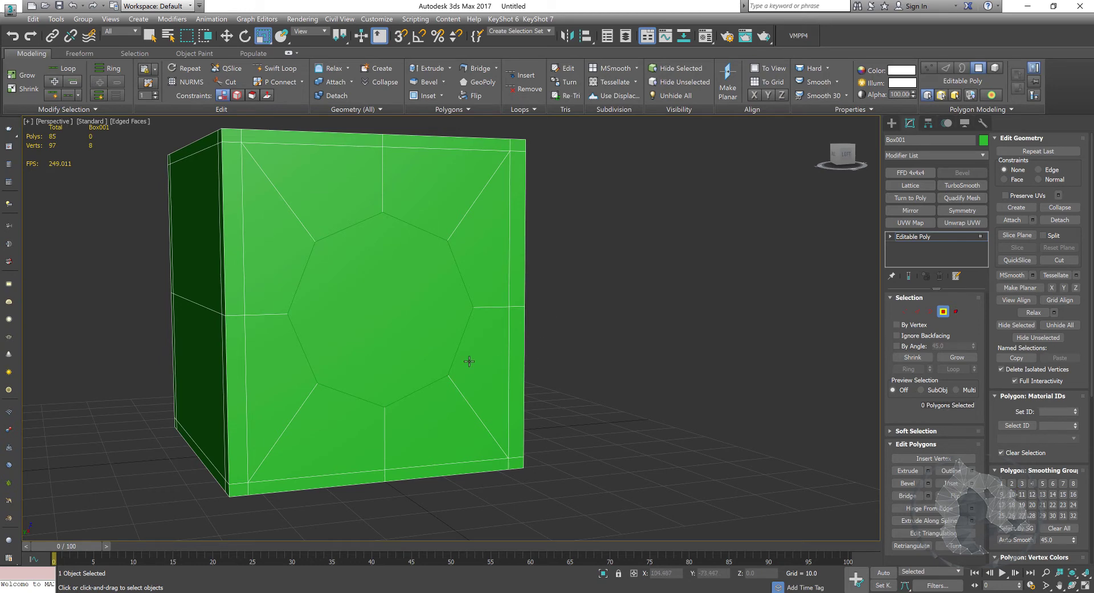
Select the octagonal opening's border on the box and create a smooth spline shape from it.
{"action": "left_click", "coordinate": [930, 312]}
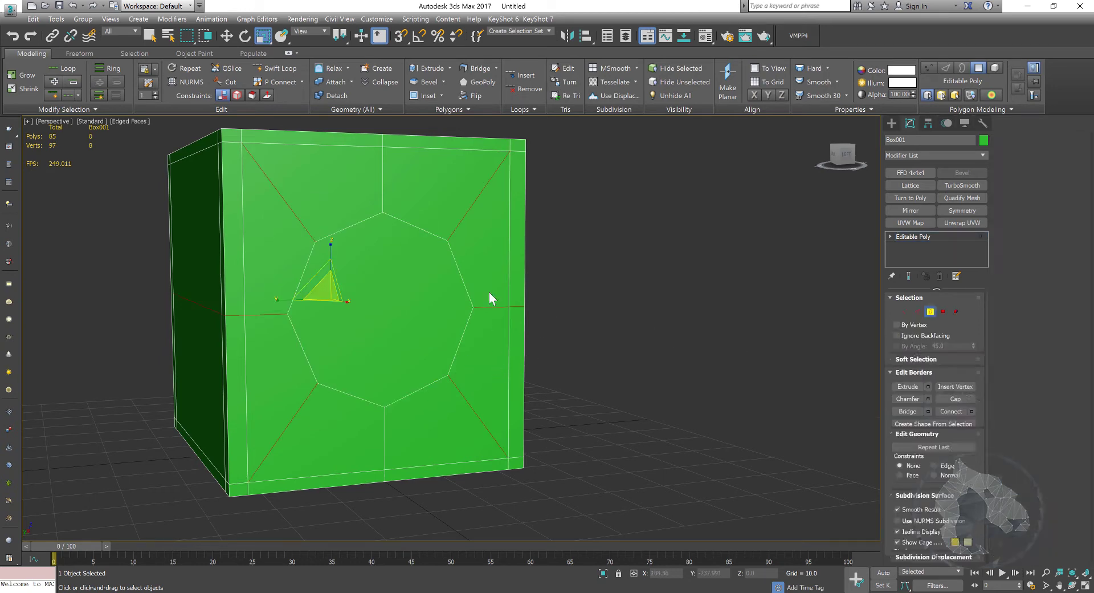
{"action": "left_click", "coordinate": [460, 274]}
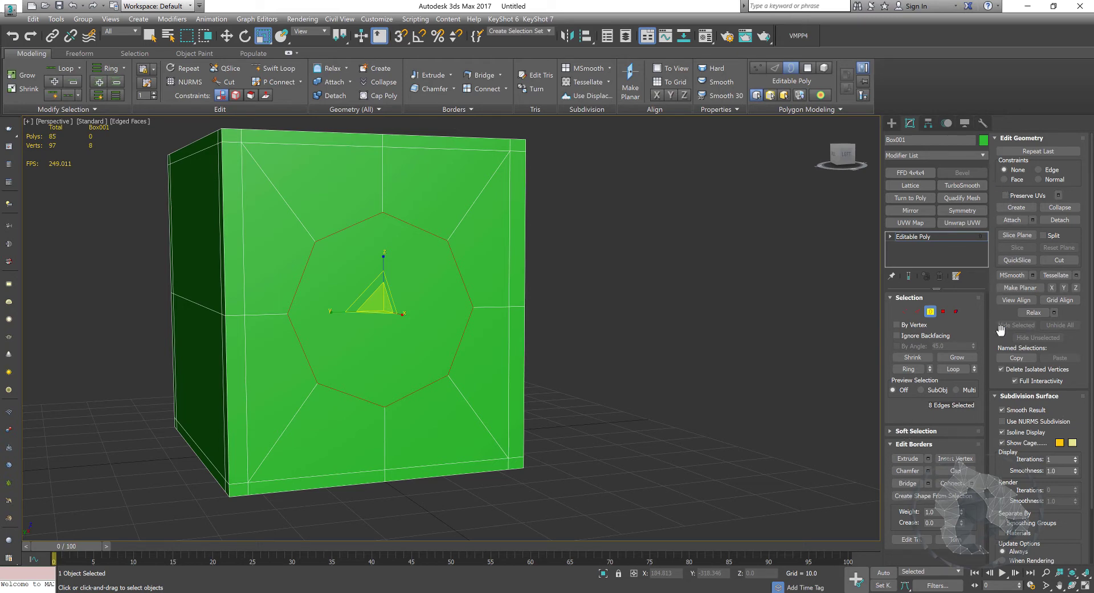
{"action": "left_click_drag", "start_coordinate": [996, 305], "coordinate": [996, 240]}
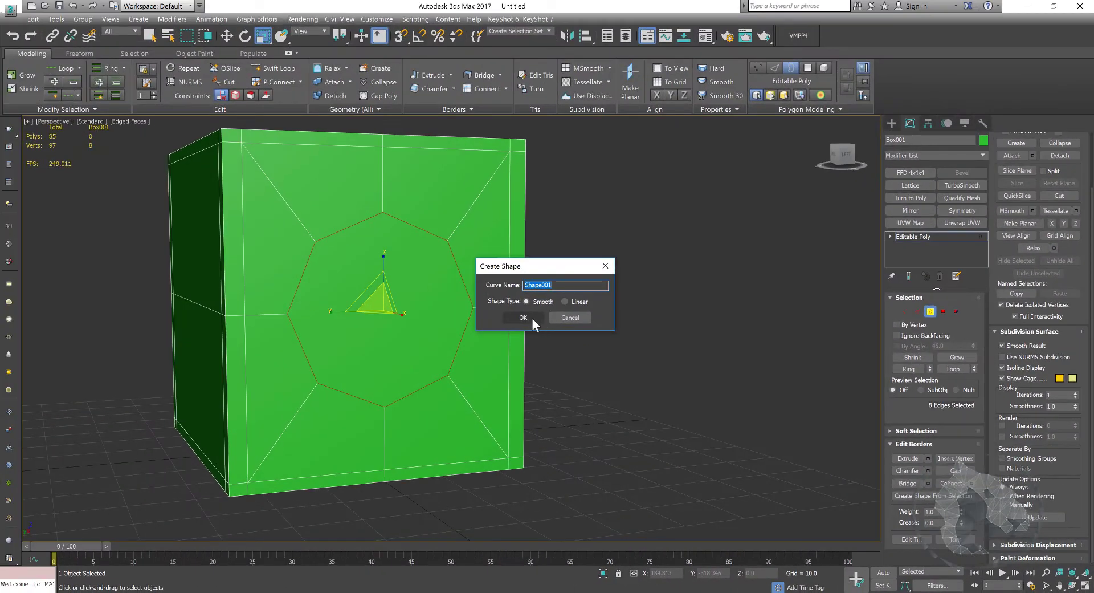
{"action": "left_click", "coordinate": [532, 318]}
{"action": "middle_click_drag", "start_coordinate": [559, 361], "coordinate": [588, 359], "text": "alt"}
{"action": "middle_click_drag", "start_coordinate": [623, 314], "coordinate": [655, 317]}
{"action": "scroll", "coordinate": [541, 300], "scroll_direction": "up", "scroll_amount": 3}
{"action": "left_click", "coordinate": [930, 312]}
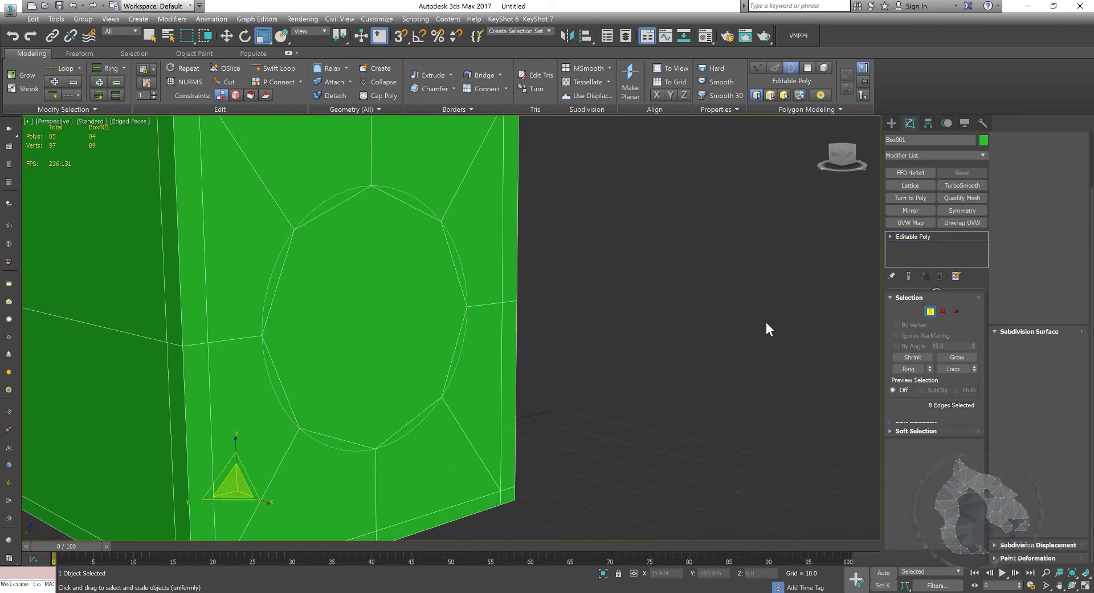
Select the circular spline around the opening and centre its pivot on the object.
{"action": "left_click", "coordinate": [461, 267]}
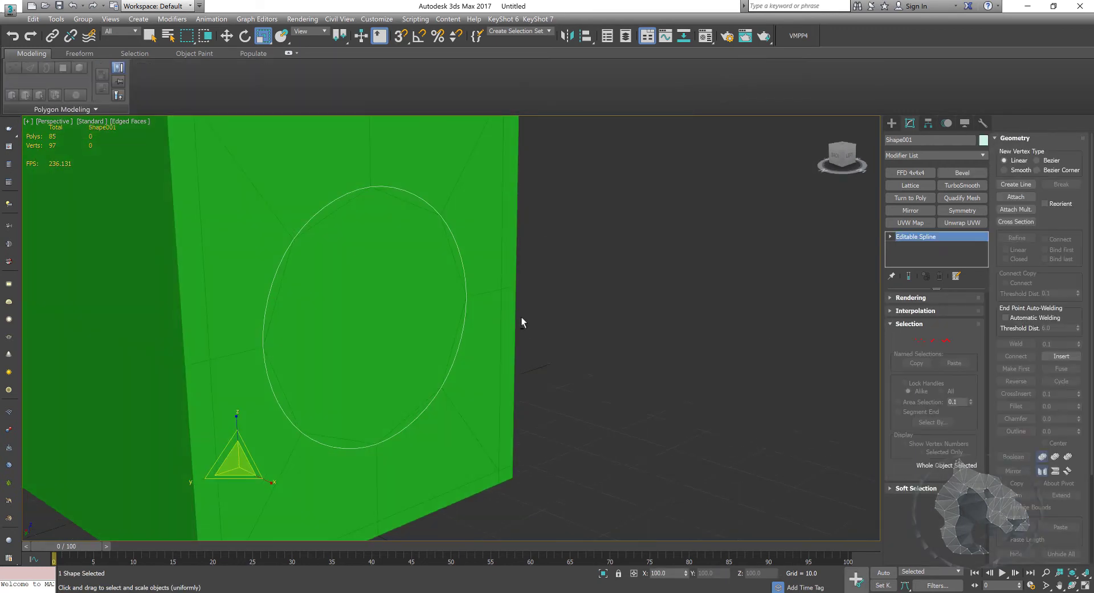
{"action": "key", "text": "w"}
{"action": "middle_click_drag", "start_coordinate": [528, 317], "coordinate": [544, 314], "text": "alt"}
{"action": "left_click", "coordinate": [928, 123]}
{"action": "left_click", "coordinate": [935, 193]}
{"action": "left_click", "coordinate": [935, 250]}
{"action": "left_click", "coordinate": [893, 123]}
{"action": "middle_click_drag", "start_coordinate": [599, 273], "coordinate": [641, 253], "text": "alt"}
{"action": "middle_click_drag", "start_coordinate": [365, 293], "coordinate": [512, 343], "text": "alt"}
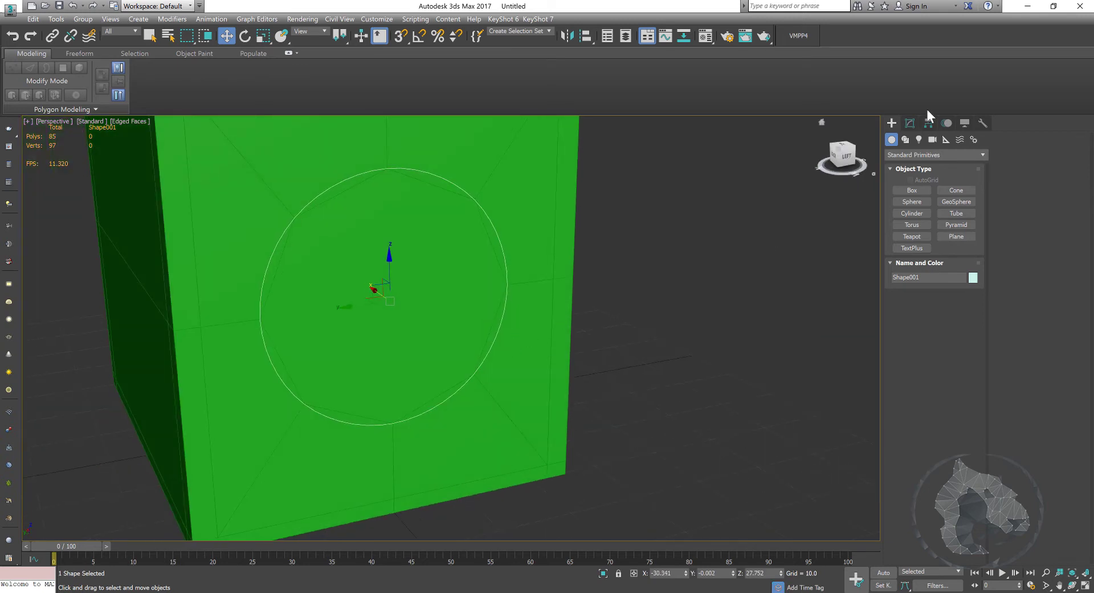
Enable the circular spline in the renderer and viewport and set its radial thickness to 2.31.
{"action": "left_click", "coordinate": [910, 123]}
{"action": "left_click", "coordinate": [922, 300]}
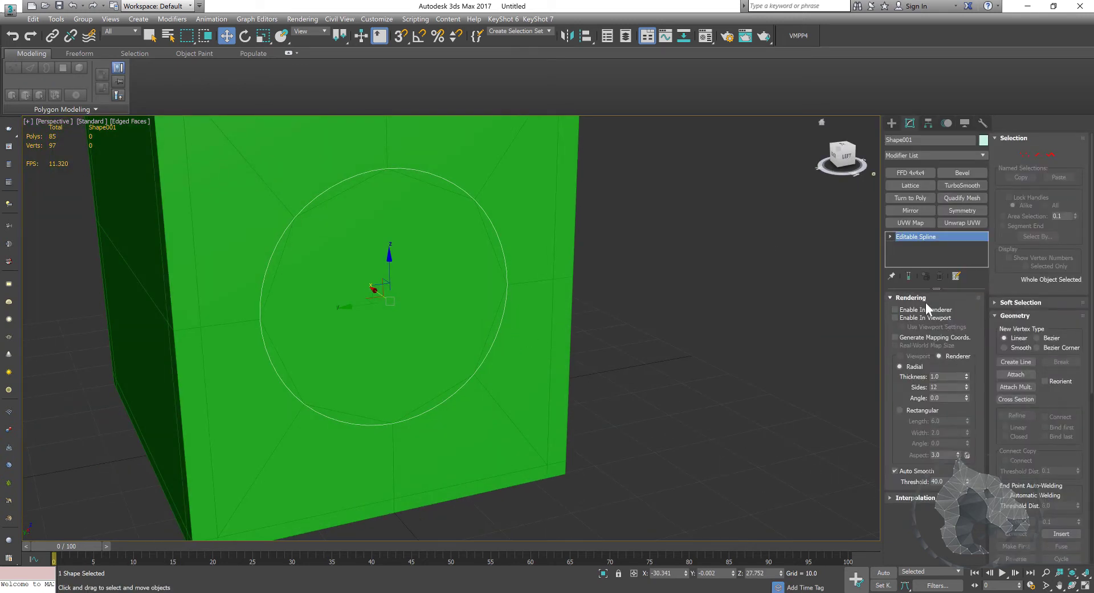
{"action": "left_click", "coordinate": [910, 314]}
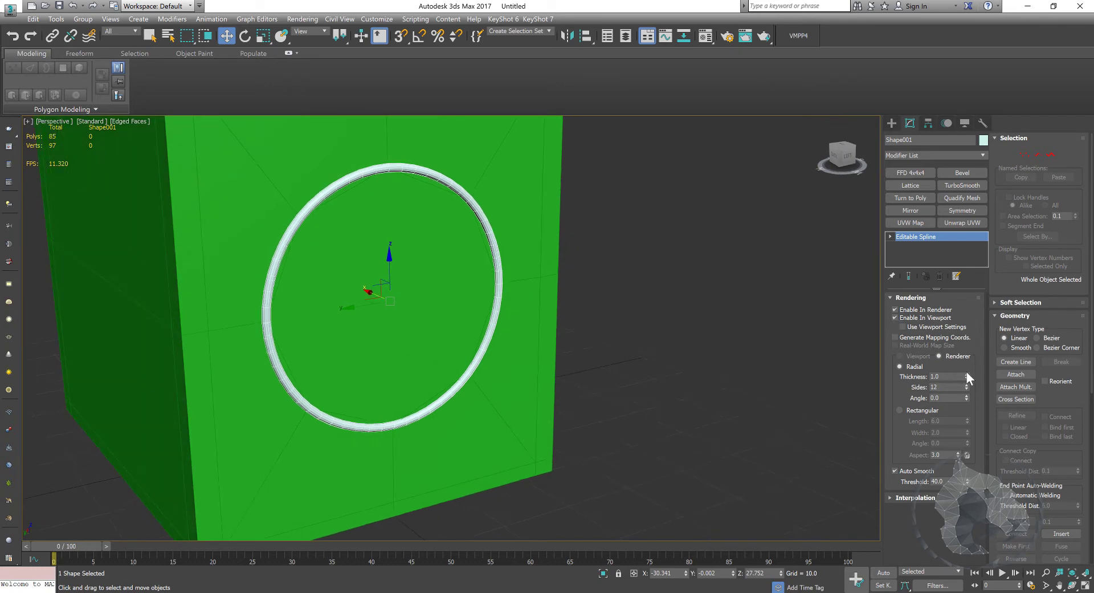
{"action": "left_click_drag", "start_coordinate": [966, 376], "coordinate": [967, 337]}
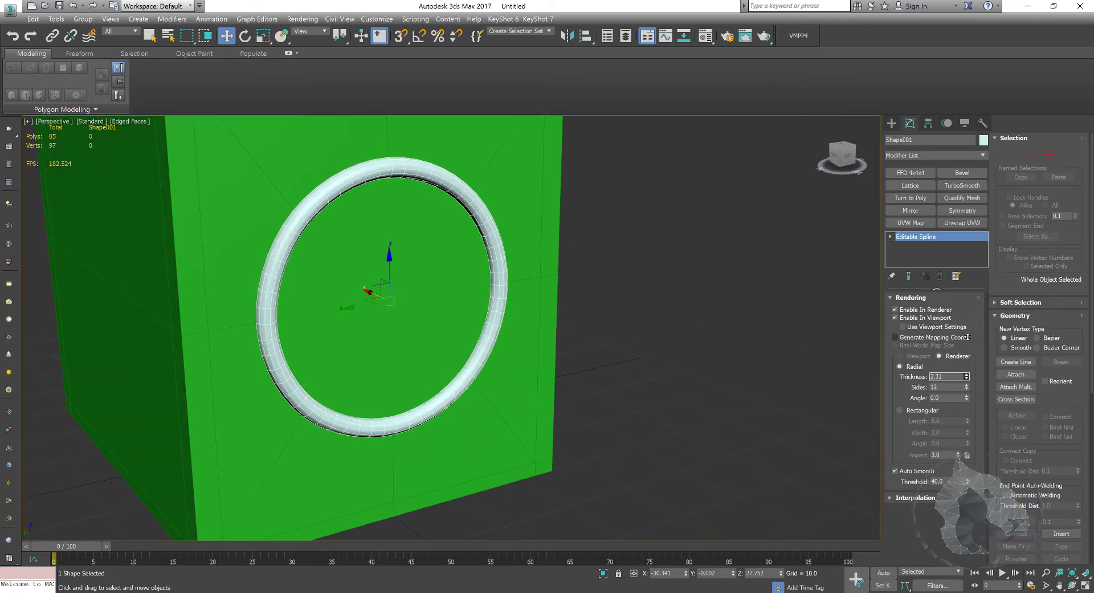
{"action": "mouse_move", "coordinate": [710, 368]}
{"action": "middle_mouse_down", "text": "alt"}
{"action": "mouse_move", "coordinate": [699, 355]}
{"action": "mouse_move", "coordinate": [694, 369]}
{"action": "middle_mouse_up", "text": "alt"}
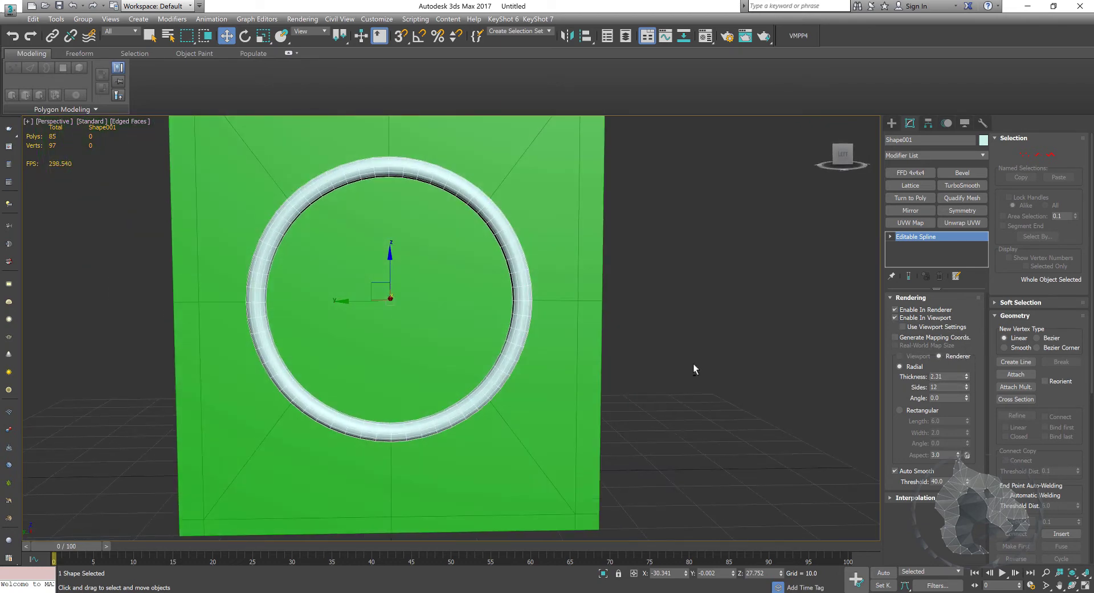
Select the detached "speacker" polygon inside the ring and centre its pivot on the object.
{"action": "left_click", "coordinate": [446, 300]}
{"action": "middle_click_drag", "start_coordinate": [629, 322], "coordinate": [703, 317], "text": "alt"}
{"action": "left_click", "coordinate": [927, 124]}
{"action": "left_click", "coordinate": [926, 194]}
{"action": "left_click", "coordinate": [926, 249]}
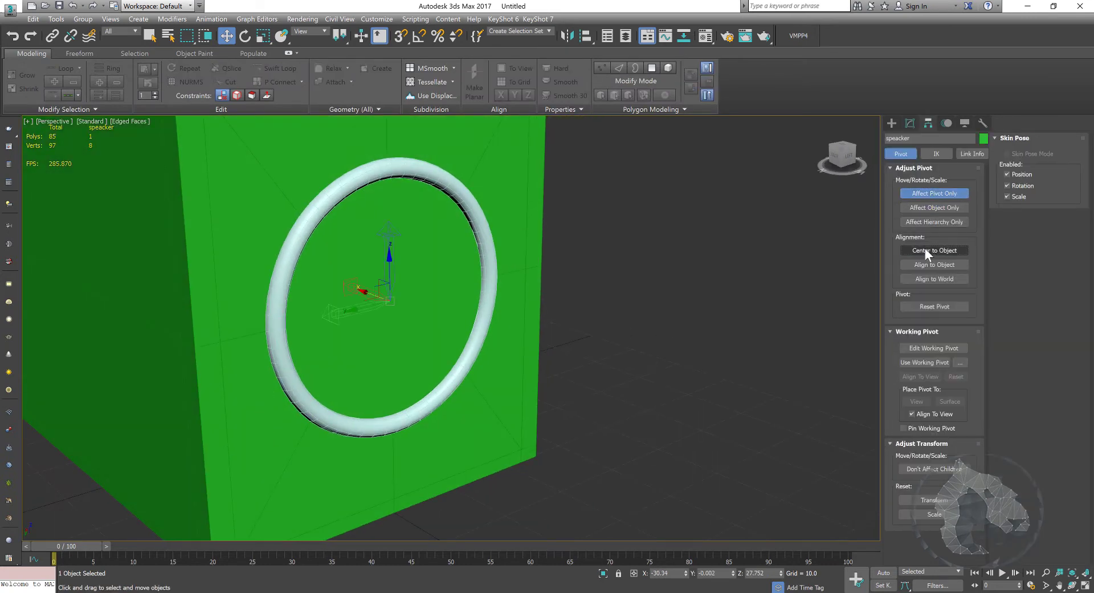
{"action": "left_click", "coordinate": [892, 124]}
{"action": "scroll", "coordinate": [650, 302], "scroll_direction": "up", "scroll_amount": 1}
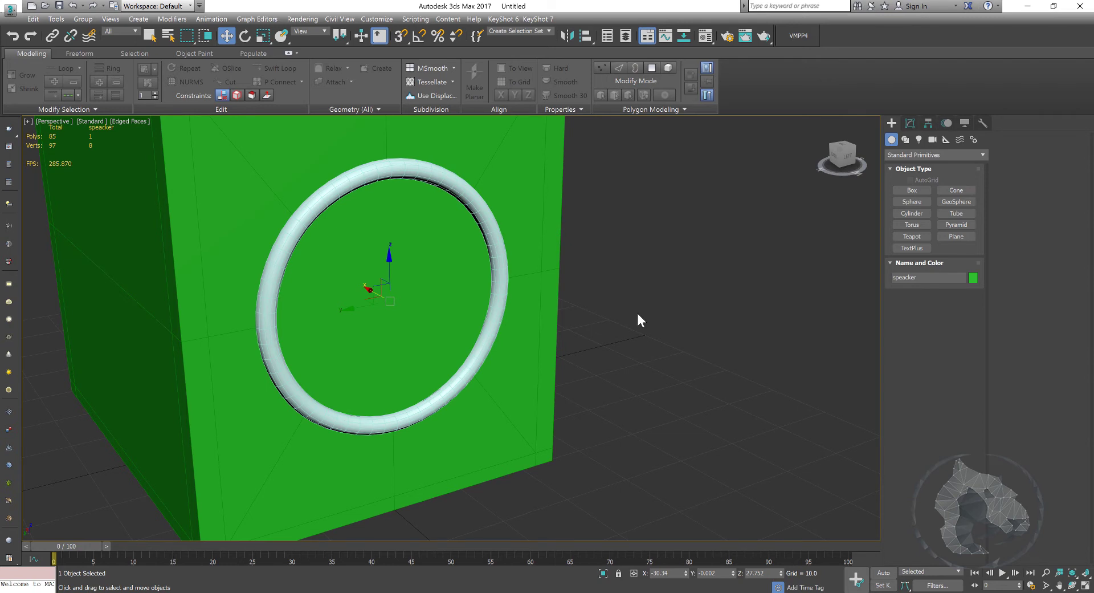
Isolate the "speacker" polygon, create a smooth spline shape from its border, and end the isolation.
{"action": "key", "text": "alt+q"}
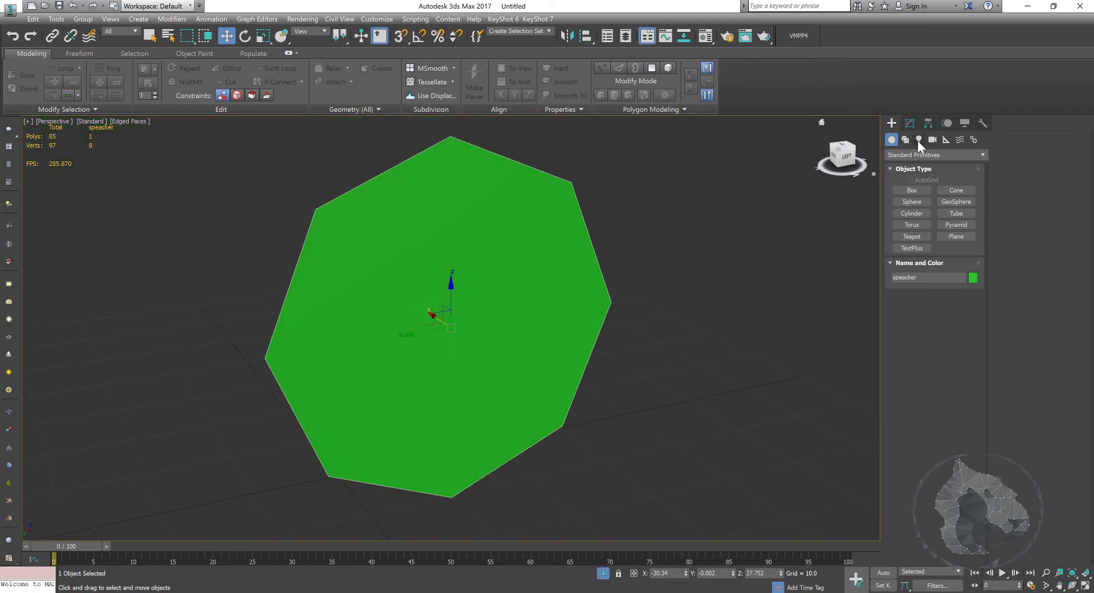
{"action": "left_click", "coordinate": [910, 123]}
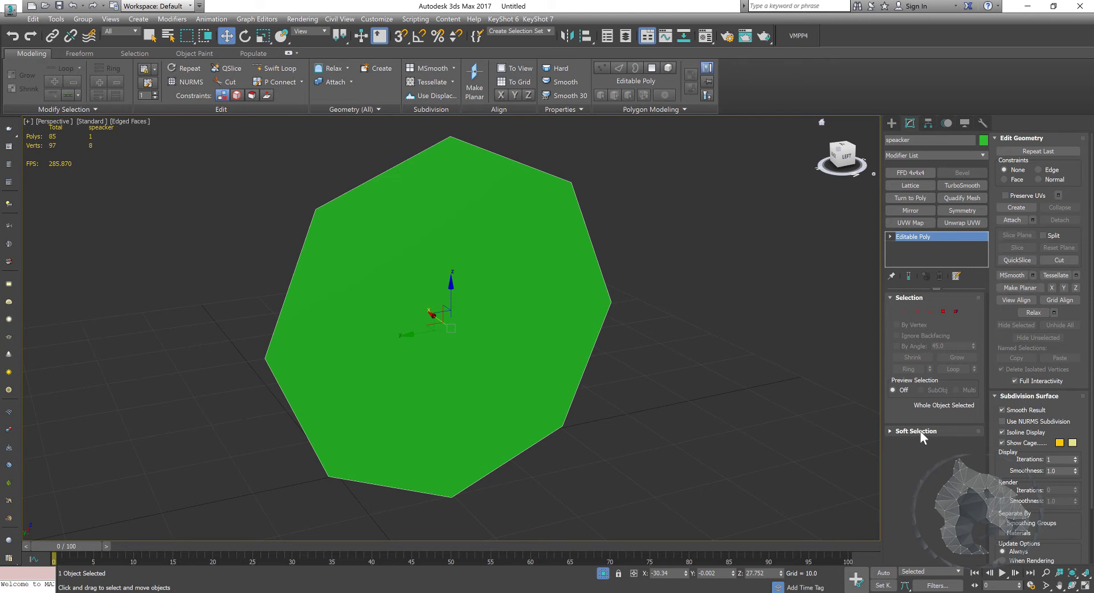
{"action": "left_click_drag", "start_coordinate": [1003, 231], "coordinate": [1003, 181]}
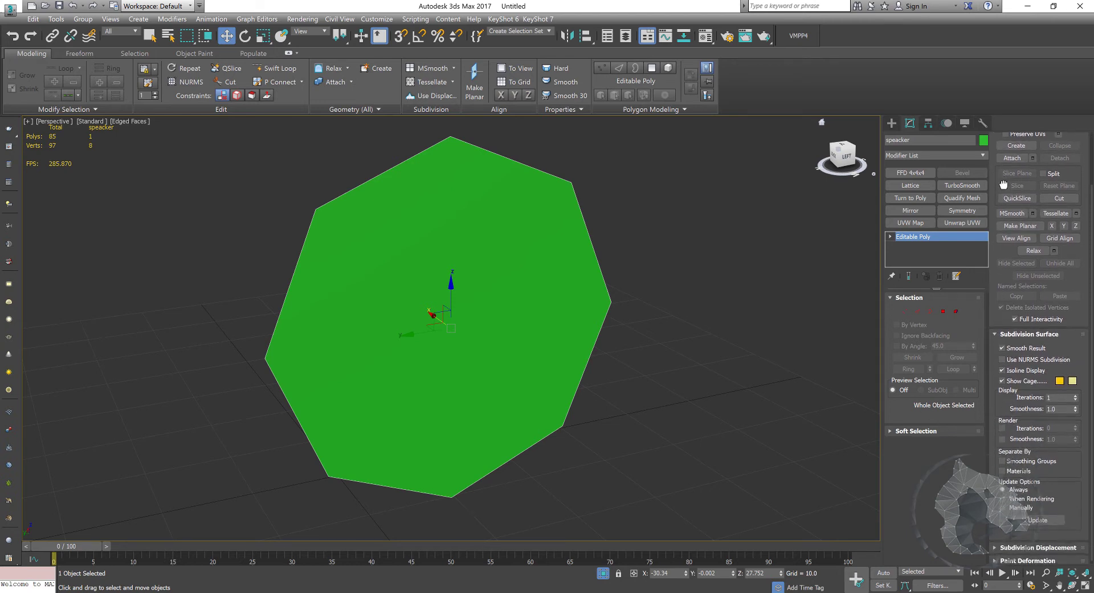
{"action": "left_click_drag", "start_coordinate": [997, 252], "coordinate": [999, 390]}
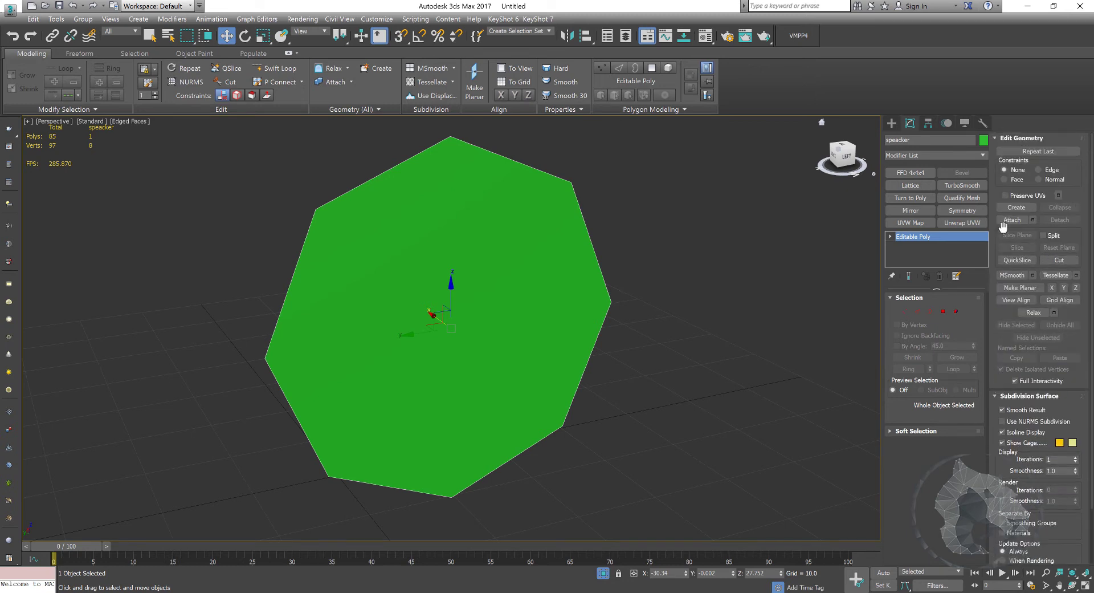
{"action": "key", "text": "3"}
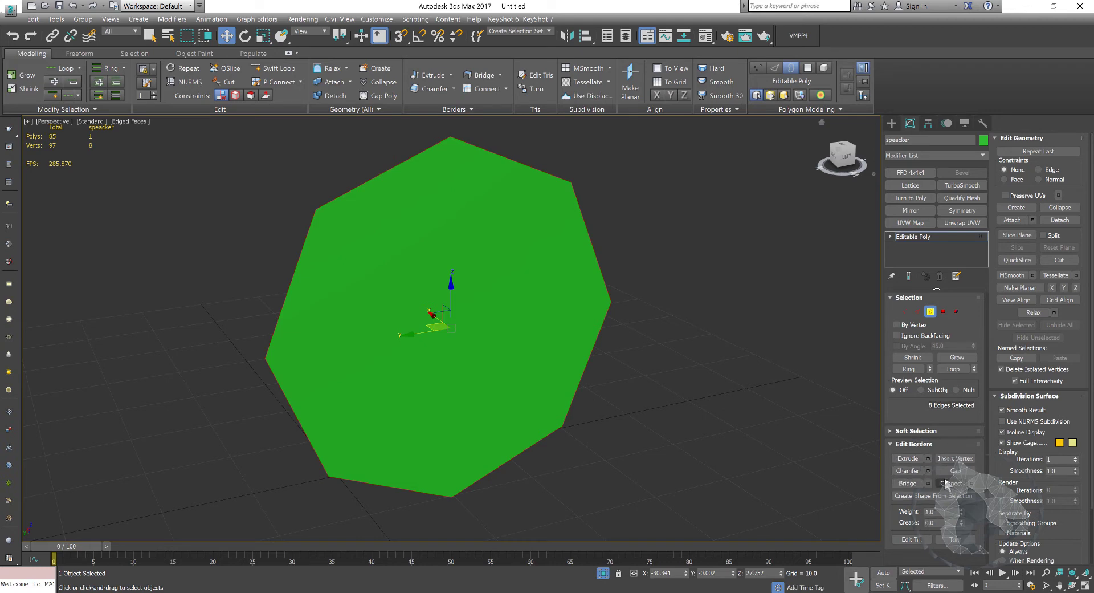
{"action": "left_click", "coordinate": [935, 495]}
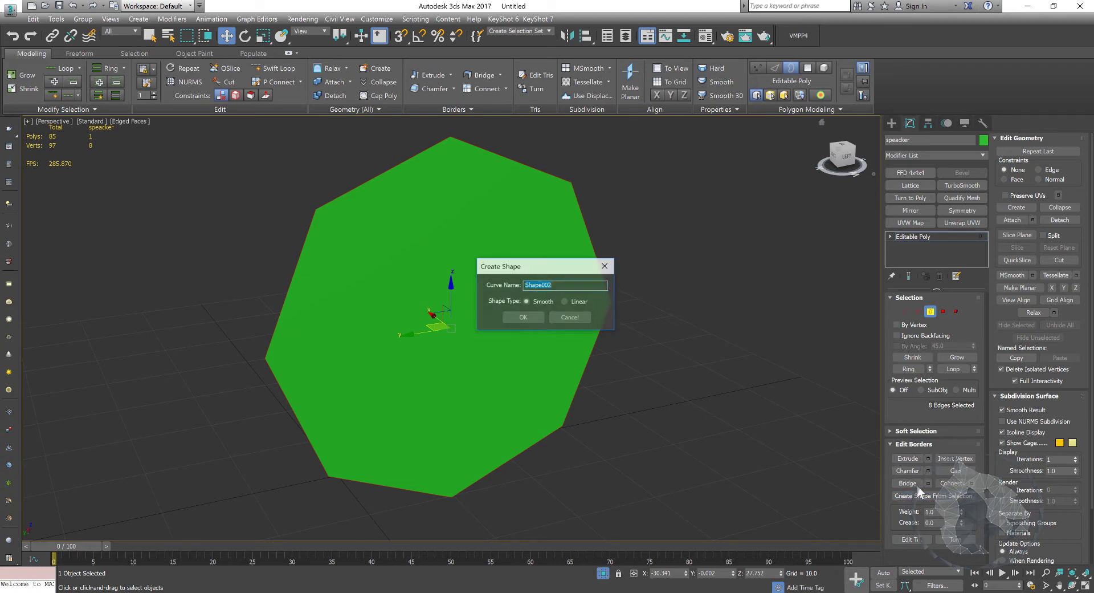
{"action": "left_click", "coordinate": [524, 317]}
{"action": "left_click", "coordinate": [931, 310]}
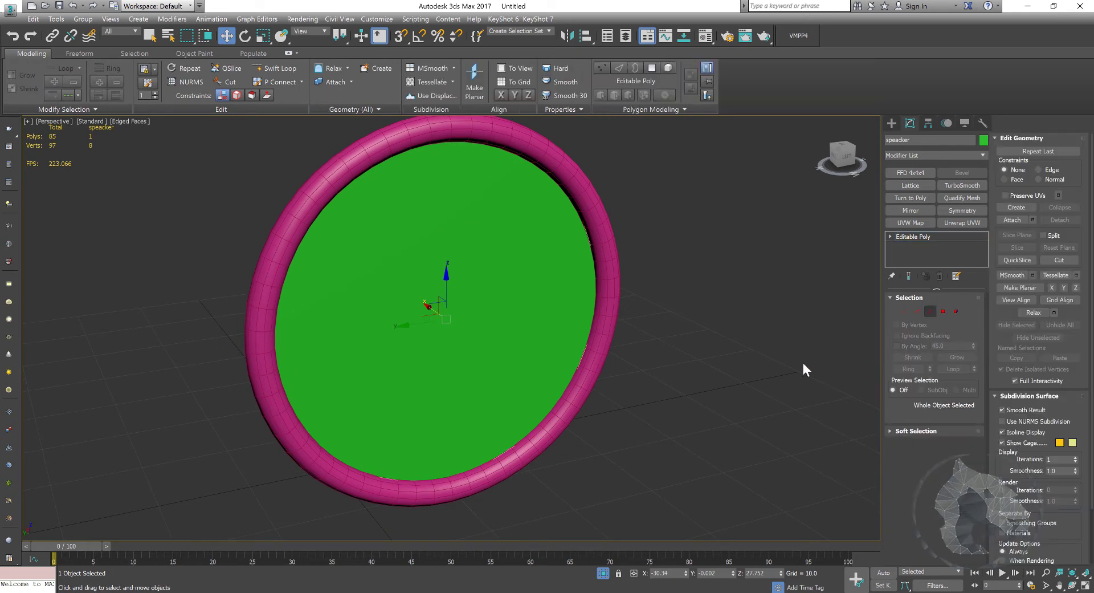
{"action": "key", "text": "alt+q"}
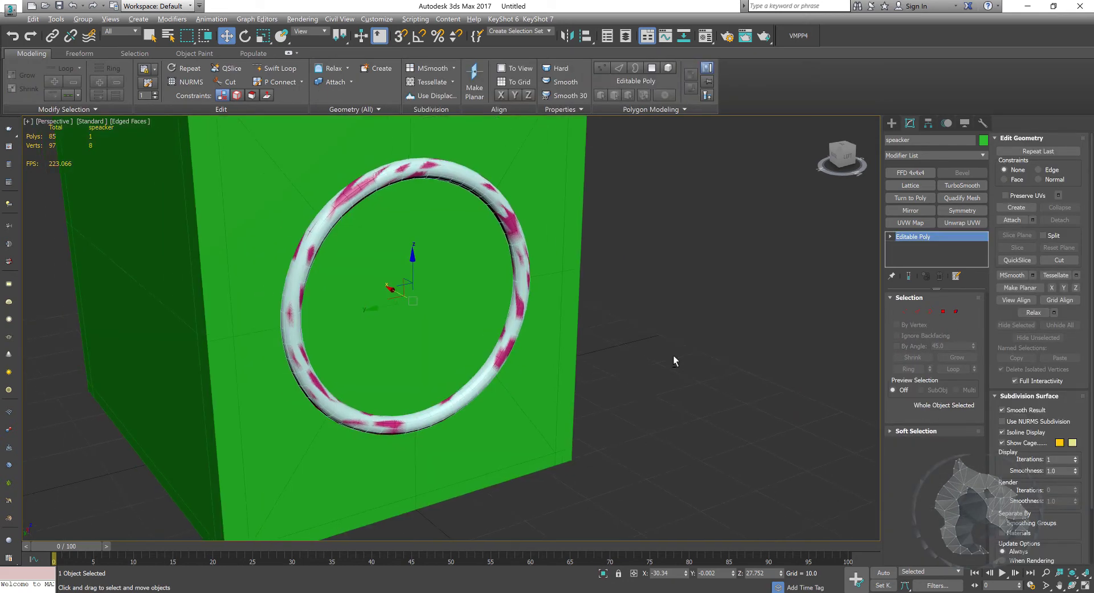
Scale the white ring down uniformly to about 83% so it sits inside the pink ring.
{"action": "middle_click_drag", "start_coordinate": [674, 356], "coordinate": [689, 334], "text": "alt"}
{"action": "key", "text": "r"}
{"action": "left_click_drag", "start_coordinate": [416, 296], "coordinate": [415, 298]}
{"action": "right_click", "coordinate": [419, 302]}
{"action": "left_click", "coordinate": [349, 188]}
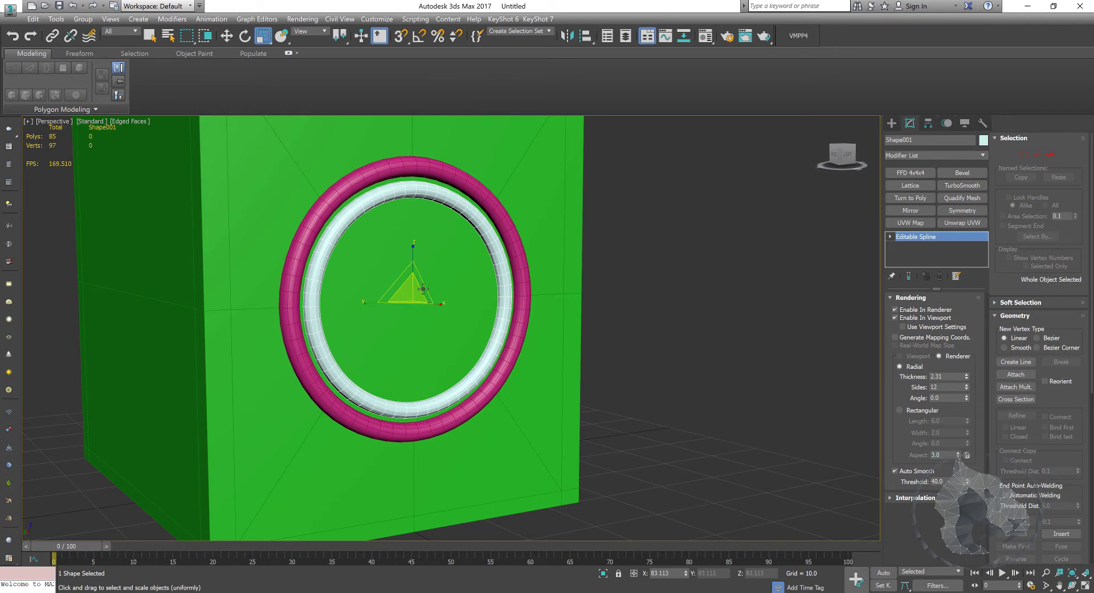
Give the first material a dark grey diffuse colour with value 50 and assign it to the box.
{"action": "key", "text": "q"}
{"action": "left_click", "coordinate": [559, 288]}
{"action": "key", "text": "m"}
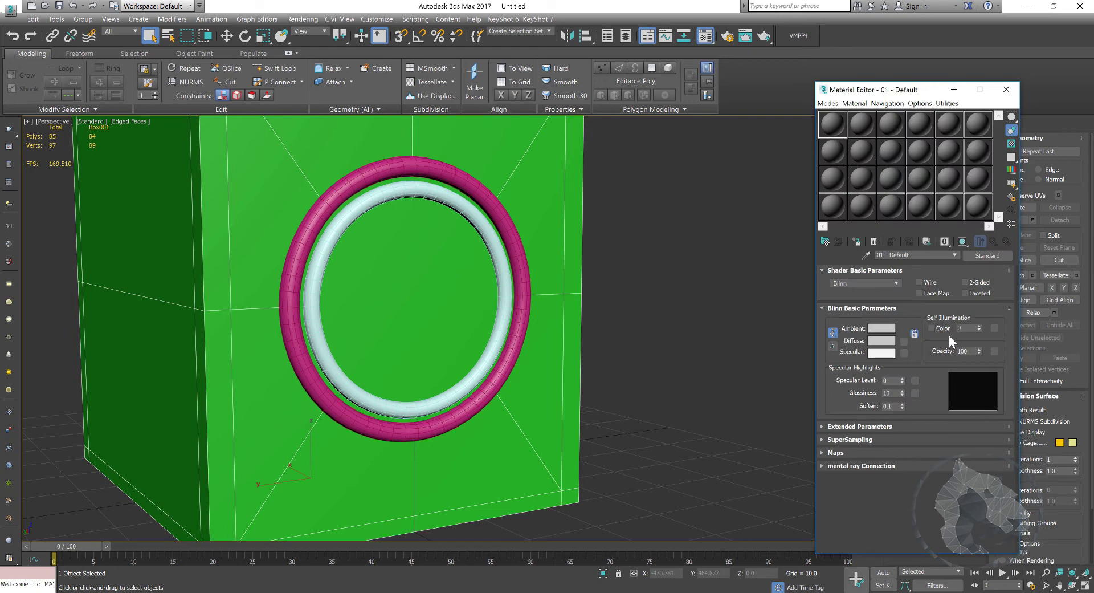
{"action": "double_click", "coordinate": [834, 122]}
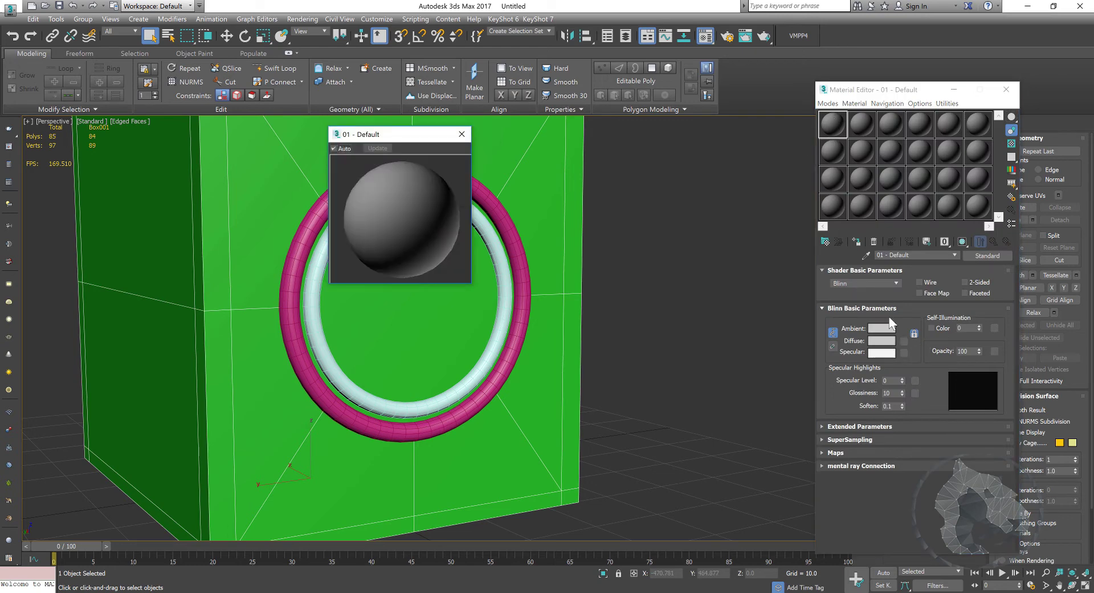
{"action": "left_click", "coordinate": [881, 341]}
{"action": "left_click_drag", "start_coordinate": [223, 97], "coordinate": [223, 71]}
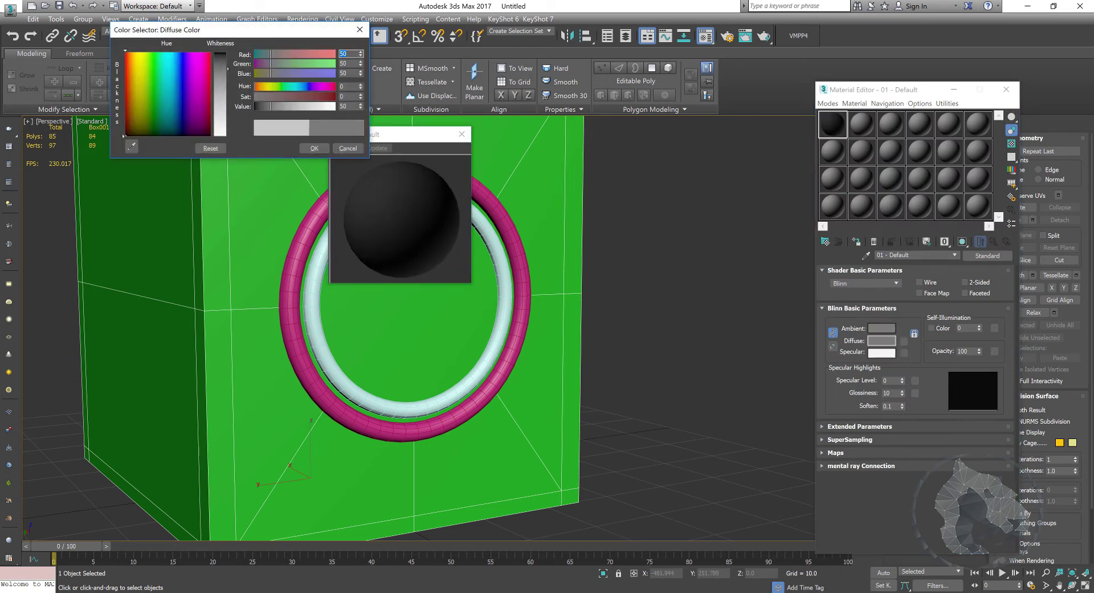
{"action": "left_click", "coordinate": [323, 148]}
{"action": "left_click", "coordinate": [858, 241]}
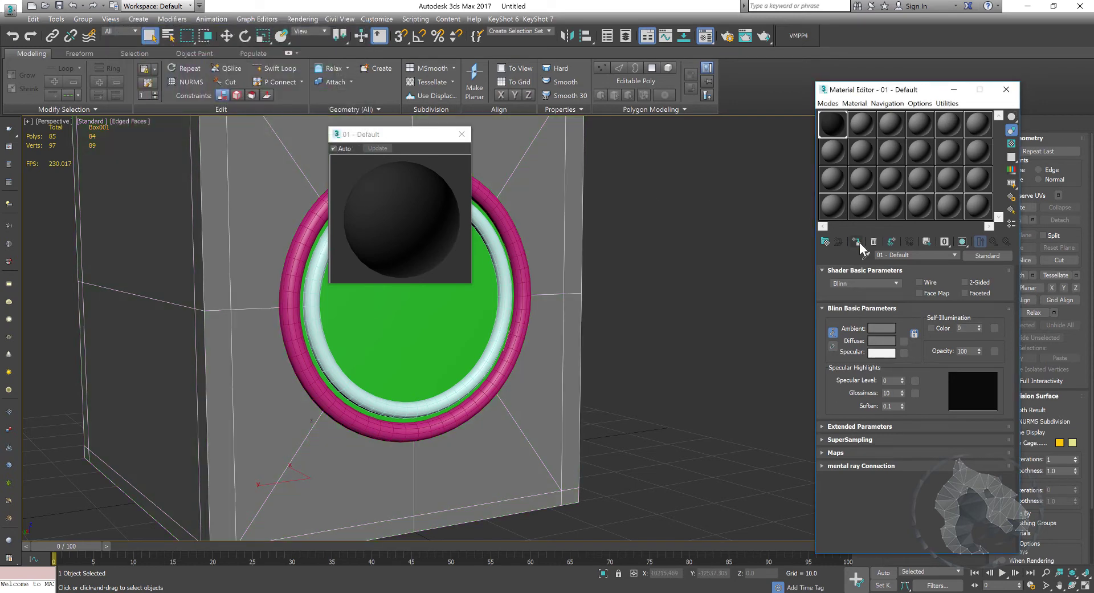
Set the box material's specular level to 56, glossiness to 52 and specular colour to cyan (0, 230, 230).
{"action": "mouse_move", "coordinate": [904, 379]}
{"action": "left_mouse_down"}
{"action": "mouse_move", "coordinate": [904, 365]}
{"action": "mouse_move", "coordinate": [903, 388]}
{"action": "mouse_move", "coordinate": [903, 378]}
{"action": "left_mouse_up"}
{"action": "left_click", "coordinate": [884, 355]}
{"action": "left_click_drag", "start_coordinate": [329, 54], "coordinate": [242, 55]}
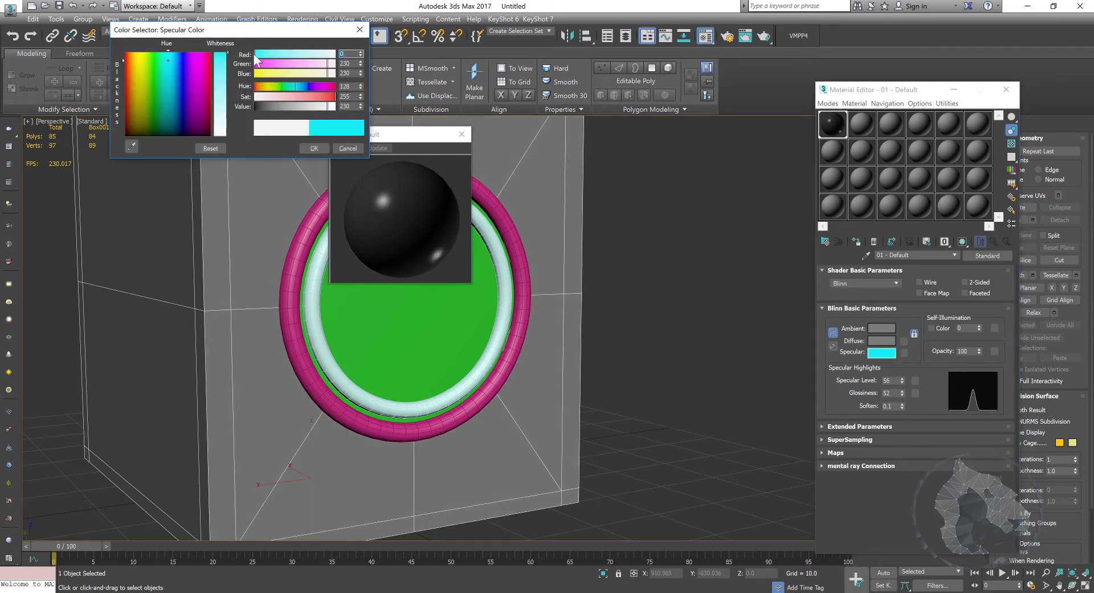
{"action": "left_click", "coordinate": [314, 149]}
{"action": "key", "text": "m"}
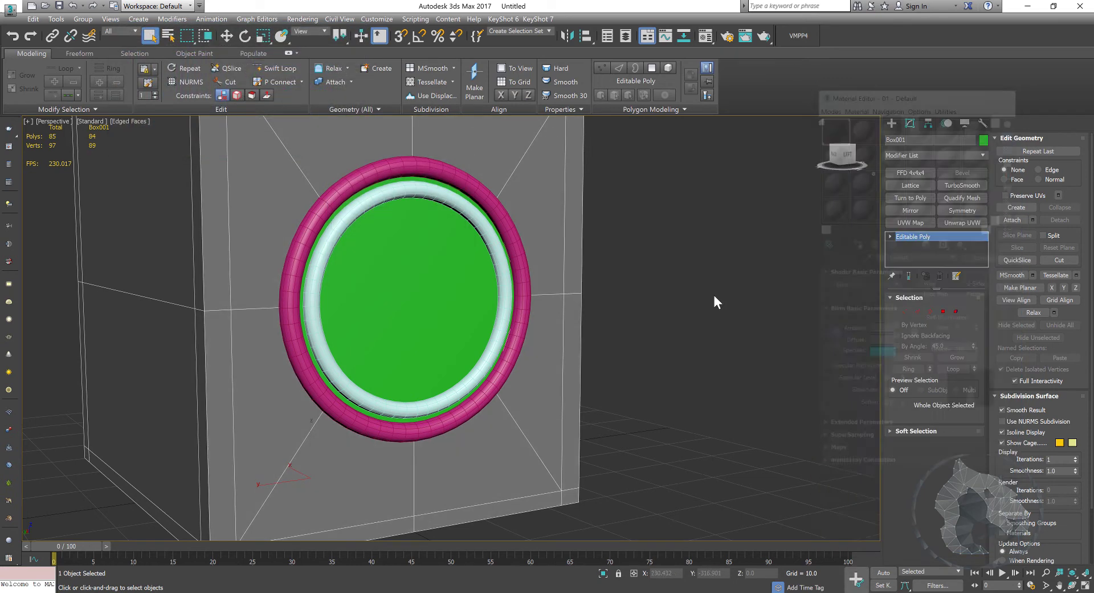
Move the vertices on the side opposite the speaker opening inward to reduce the box's depth.
{"action": "scroll", "coordinate": [661, 302], "scroll_direction": "down", "scroll_amount": 5}
{"action": "key", "text": "z"}
{"action": "middle_click_drag", "start_coordinate": [651, 303], "coordinate": [454, 380], "text": "alt"}
{"action": "key", "text": "1"}
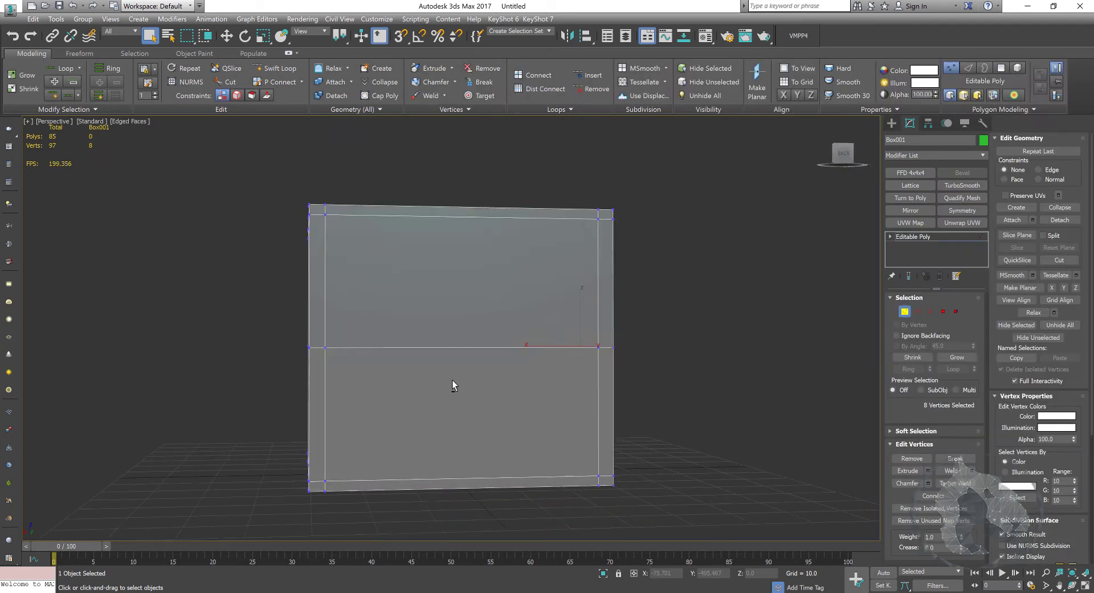
{"action": "left_click_drag", "start_coordinate": [284, 203], "coordinate": [401, 580]}
{"action": "key", "text": "w"}
{"action": "left_click_drag", "start_coordinate": [272, 346], "coordinate": [362, 348]}
{"action": "left_click", "coordinate": [905, 312]}
{"action": "middle_click_drag", "start_coordinate": [741, 412], "coordinate": [707, 426], "text": "alt"}
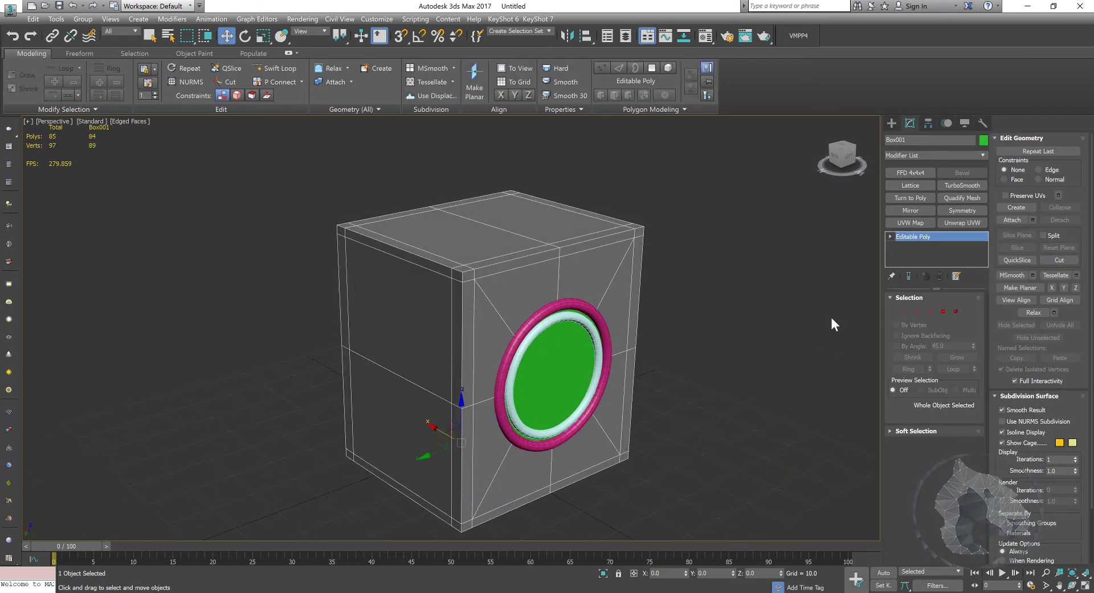
Try TurboSmooth with 2 iterations on the box and inspect it shaded without edges.
{"action": "left_click", "coordinate": [960, 184]}
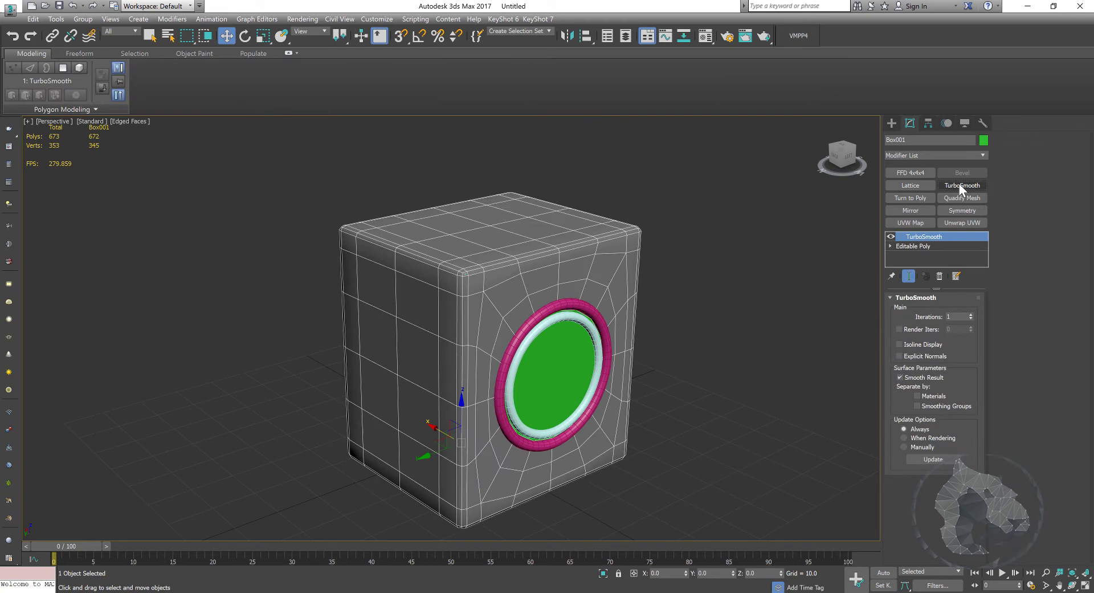
{"action": "left_click", "coordinate": [971, 314]}
{"action": "key", "text": "F3"}
{"action": "key", "text": "F3"}
{"action": "key", "text": "F4"}
{"action": "middle_click_drag", "start_coordinate": [720, 364], "coordinate": [701, 357], "text": "alt"}
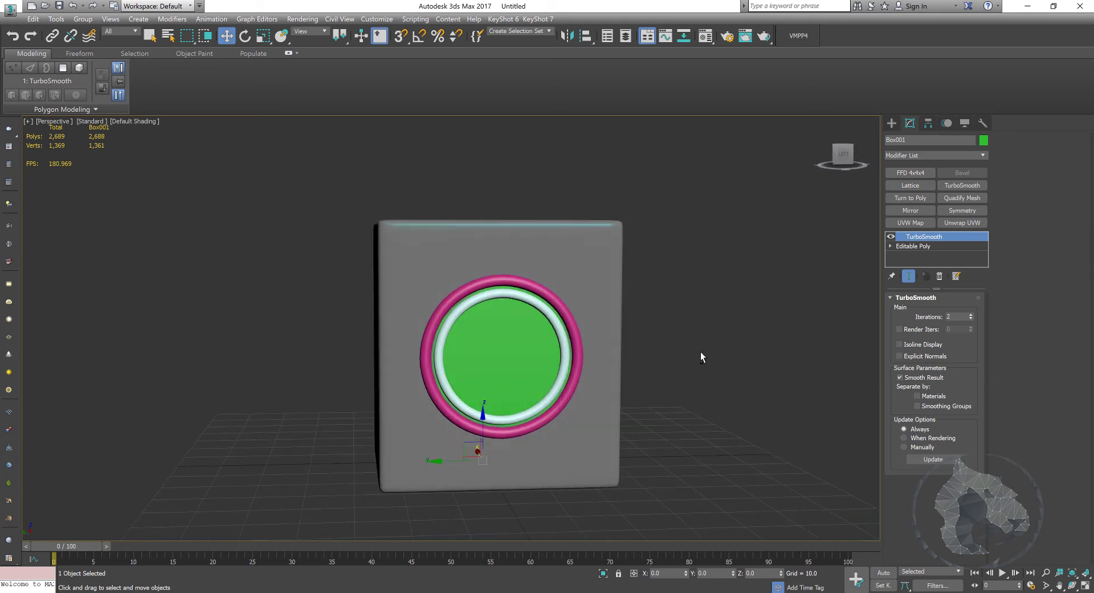
Remove the TurboSmooth modifier from the box and restore the shaded display with edged faces.
{"action": "left_click", "coordinate": [940, 276]}
{"action": "mouse_move", "coordinate": [728, 295]}
{"action": "middle_mouse_down", "text": "alt"}
{"action": "mouse_move", "coordinate": [685, 279]}
{"action": "mouse_move", "coordinate": [838, 288]}
{"action": "middle_mouse_up", "text": "alt"}
{"action": "key", "text": "F3"}
{"action": "key", "text": "F3"}
{"action": "key", "text": "F4"}
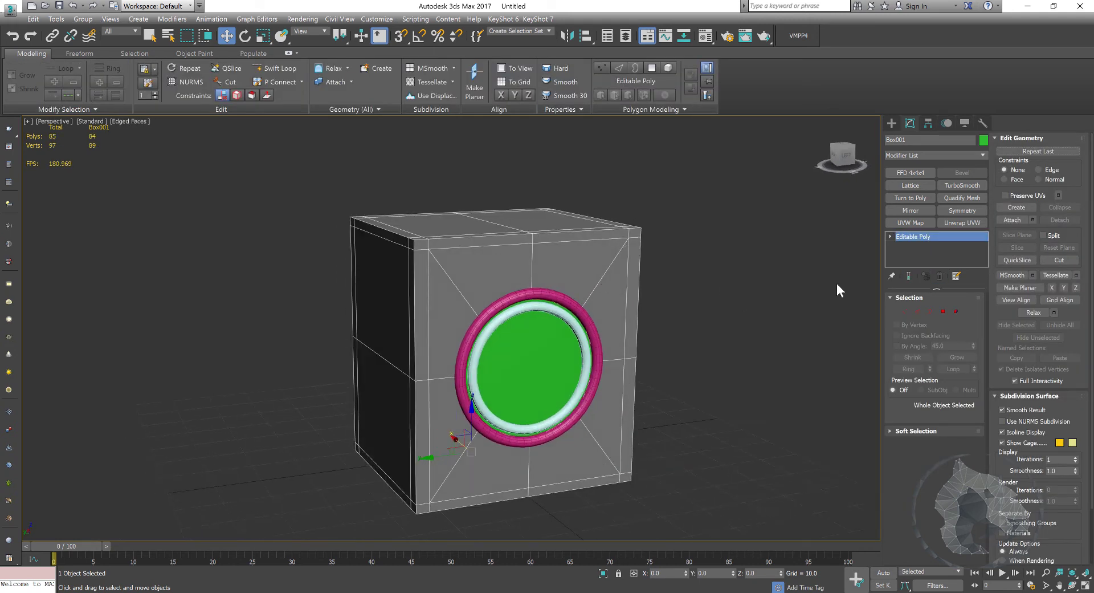
Select the horizontal support edge loop near the box's top and move it down about 2.2 units.
{"action": "key", "text": "2"}
{"action": "mouse_move", "coordinate": [593, 261]}
{"action": "middle_mouse_down", "text": "alt"}
{"action": "mouse_move", "coordinate": [582, 264]}
{"action": "mouse_move", "coordinate": [598, 267]}
{"action": "middle_mouse_up", "text": "alt"}
{"action": "scroll", "coordinate": [641, 258], "scroll_direction": "up", "scroll_amount": 4}
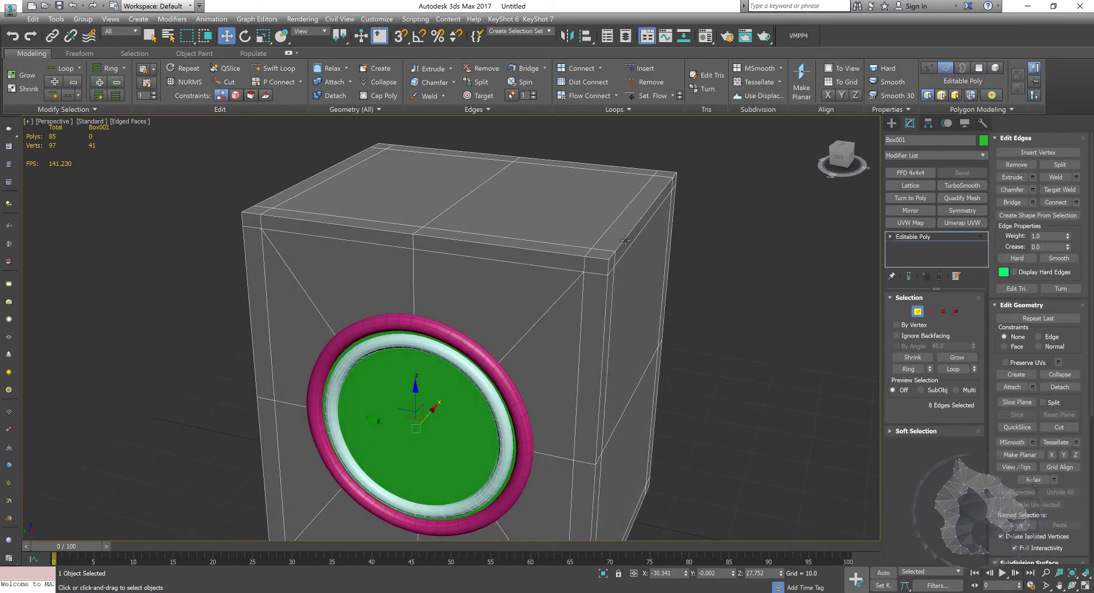
{"action": "double_click", "coordinate": [625, 241]}
{"action": "middle_click_drag", "start_coordinate": [420, 261], "coordinate": [337, 270], "text": "alt"}
{"action": "double_click", "coordinate": [292, 264], "text": "ctrl"}
{"action": "scroll", "coordinate": [367, 283], "scroll_direction": "down", "scroll_amount": 3}
{"action": "double_click", "coordinate": [331, 256]}
{"action": "middle_click_drag", "start_coordinate": [576, 308], "coordinate": [519, 302], "text": "alt"}
{"action": "double_click", "coordinate": [399, 252], "text": "ctrl"}
{"action": "middle_click_drag", "start_coordinate": [701, 287], "coordinate": [455, 228], "text": "alt"}
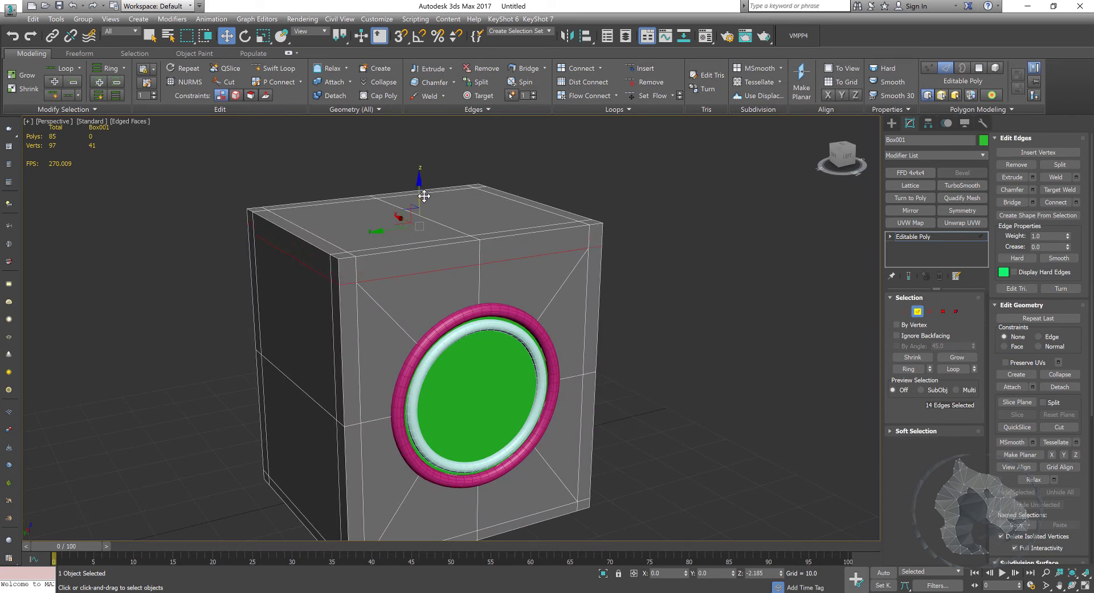
{"action": "middle_click_drag", "start_coordinate": [453, 371], "coordinate": [423, 249]}
{"action": "middle_click_drag", "start_coordinate": [388, 395], "coordinate": [400, 349]}
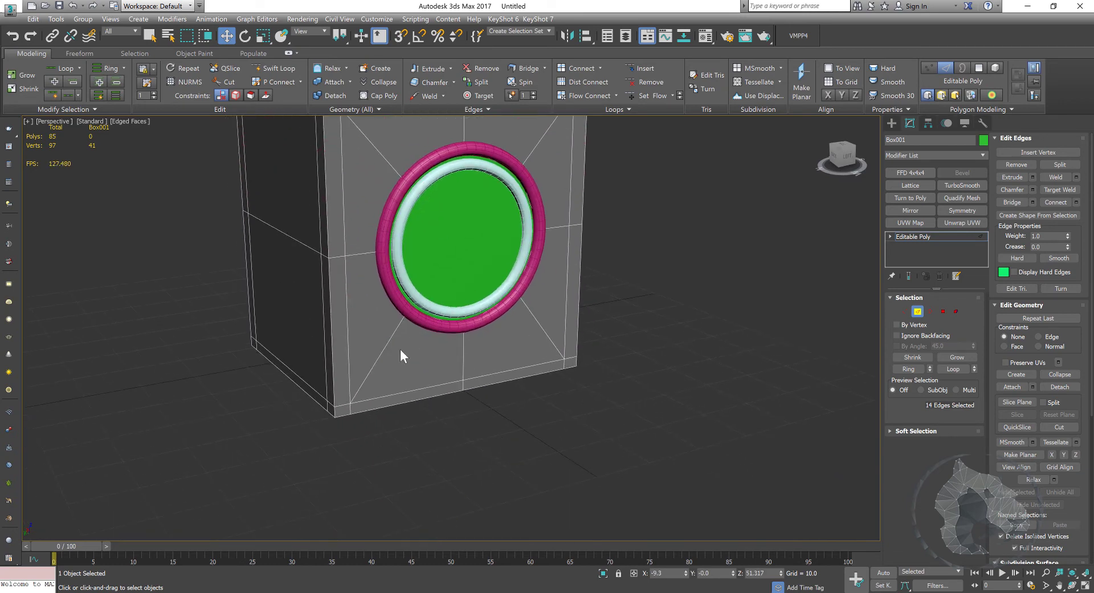
Select the horizontal support edge loop near the box's bottom and move it upward.
{"action": "left_click", "coordinate": [382, 397]}
{"action": "key", "text": "q"}
{"action": "middle_click_drag", "start_coordinate": [382, 398], "coordinate": [322, 405], "text": "alt"}
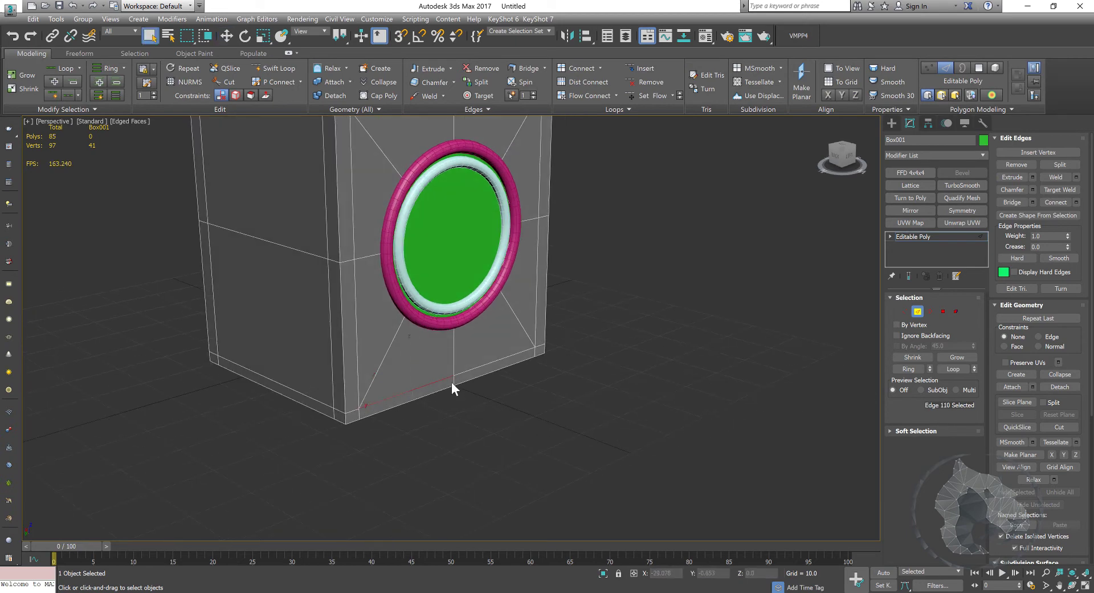
{"action": "double_click", "coordinate": [474, 368]}
{"action": "middle_click_drag", "start_coordinate": [474, 368], "coordinate": [422, 371], "text": "alt"}
{"action": "double_click", "coordinate": [351, 415]}
{"action": "key", "text": "w"}
{"action": "middle_click_drag", "start_coordinate": [408, 320], "coordinate": [373, 339], "text": "alt"}
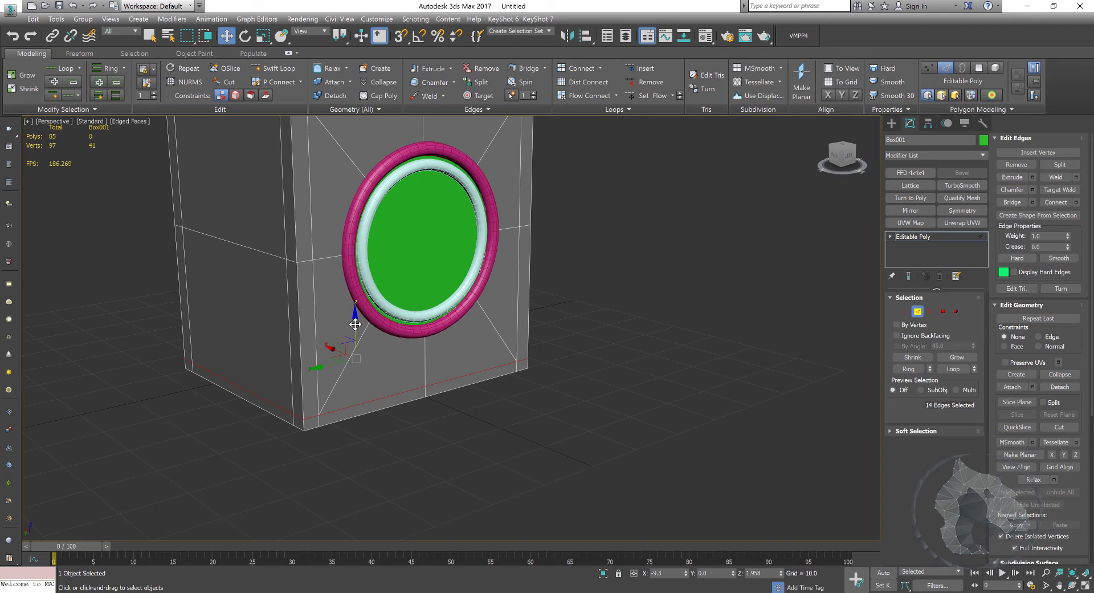
Isolate the green speaker disc inside the rings and select its octagonal front face.
{"action": "left_click", "coordinate": [607, 239]}
{"action": "middle_click_drag", "start_coordinate": [606, 240], "coordinate": [270, 280]}
{"action": "scroll", "coordinate": [632, 342], "scroll_direction": "up", "scroll_amount": 4}
{"action": "left_click", "coordinate": [918, 312]}
{"action": "left_click", "coordinate": [283, 246]}
{"action": "mouse_move", "coordinate": [574, 349]}
{"action": "middle_mouse_down", "text": "alt"}
{"action": "mouse_move", "coordinate": [582, 343]}
{"action": "mouse_move", "coordinate": [591, 359]}
{"action": "mouse_move", "coordinate": [576, 369]}
{"action": "middle_mouse_up", "text": "alt"}
{"action": "key", "text": "alt+q"}
{"action": "left_click", "coordinate": [944, 312]}
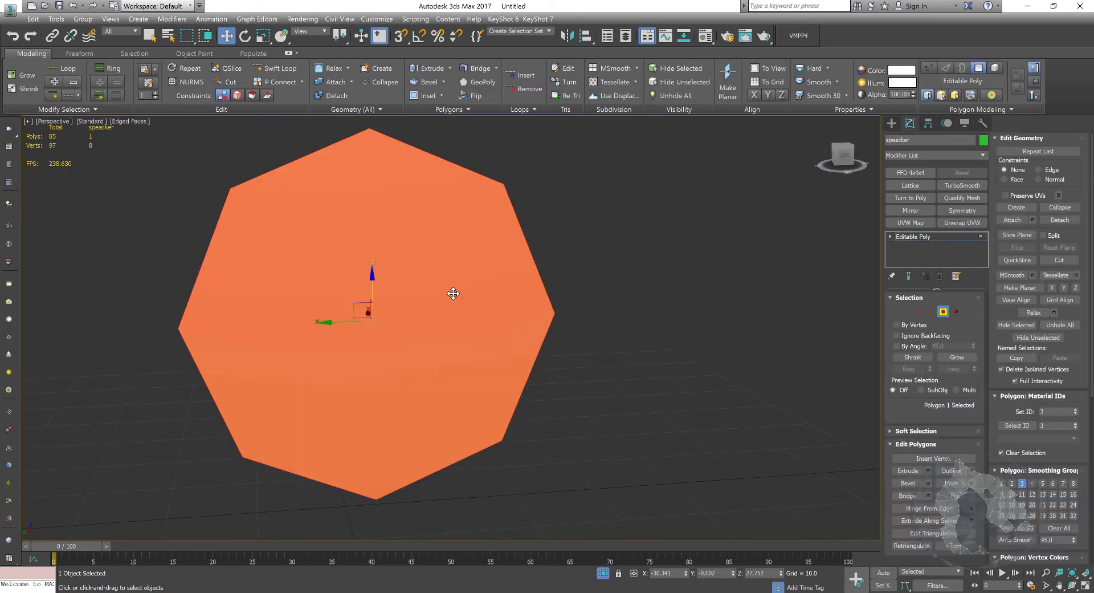
Inset the disc's front face twice by 0.725 and push the center face about 1 unit inward along X.
{"action": "right_click", "coordinate": [453, 292]}
{"action": "left_click", "coordinate": [334, 347]}
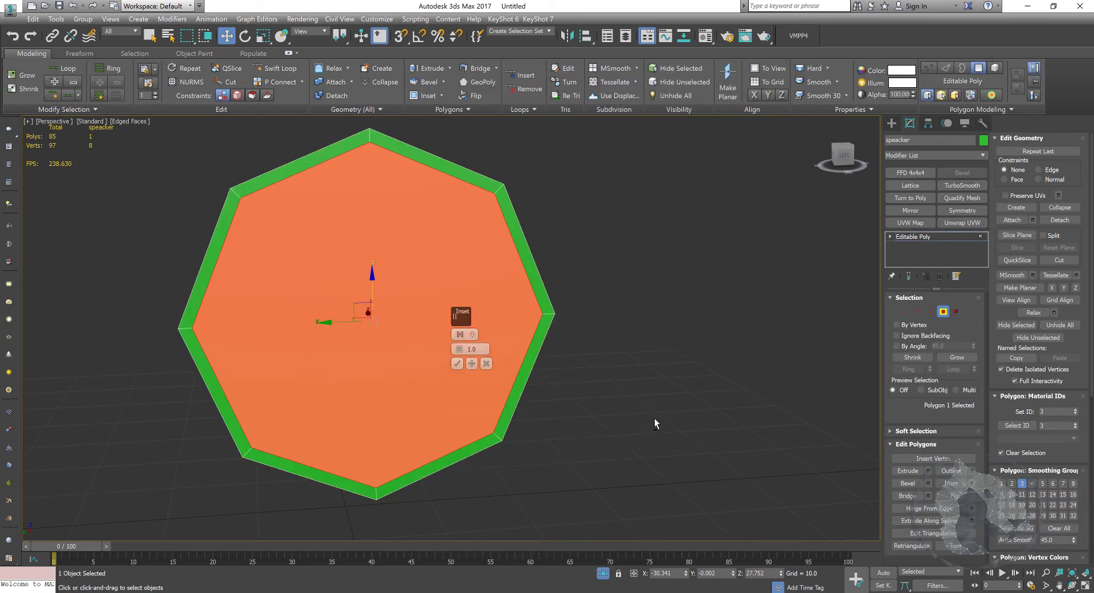
{"action": "left_click_drag", "start_coordinate": [460, 350], "coordinate": [459, 350]}
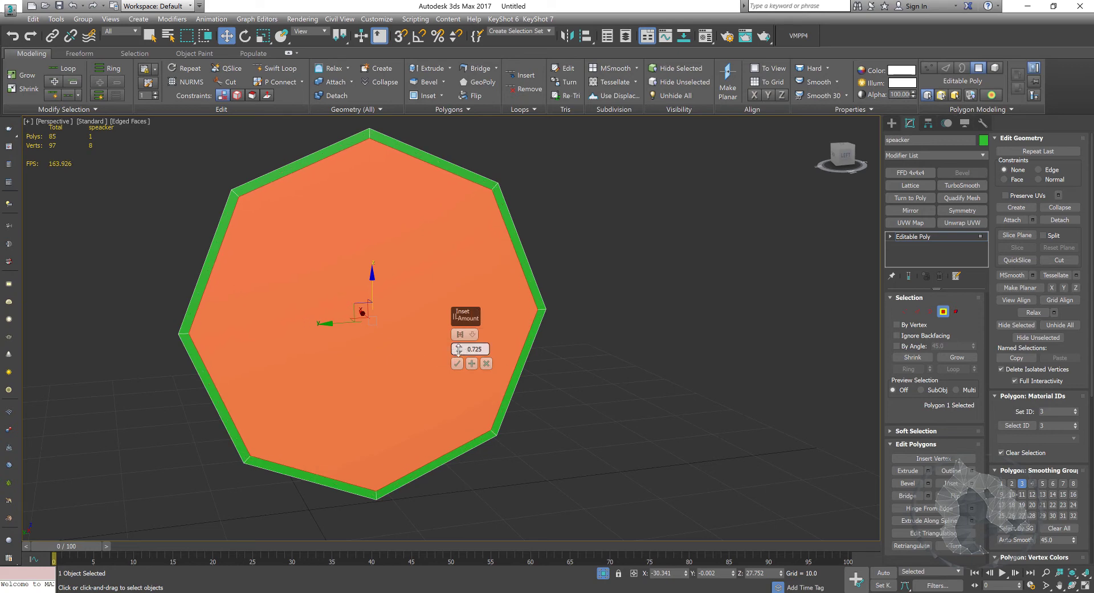
{"action": "middle_click_drag", "start_coordinate": [358, 392], "coordinate": [358, 392], "text": "alt"}
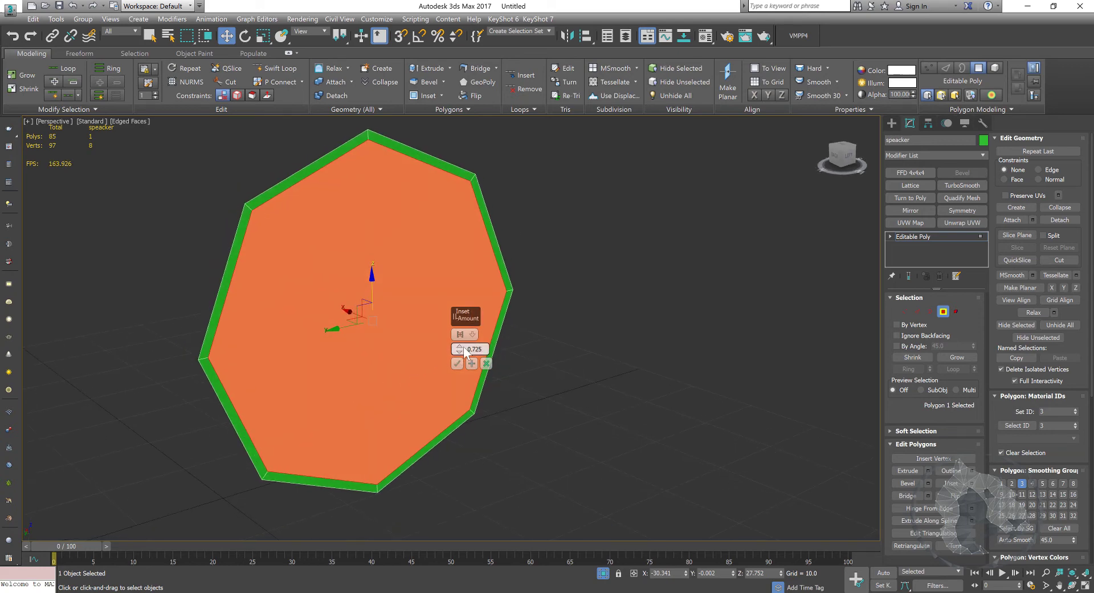
{"action": "left_click", "coordinate": [471, 364]}
{"action": "middle_click_drag", "start_coordinate": [446, 367], "coordinate": [337, 307], "text": "alt"}
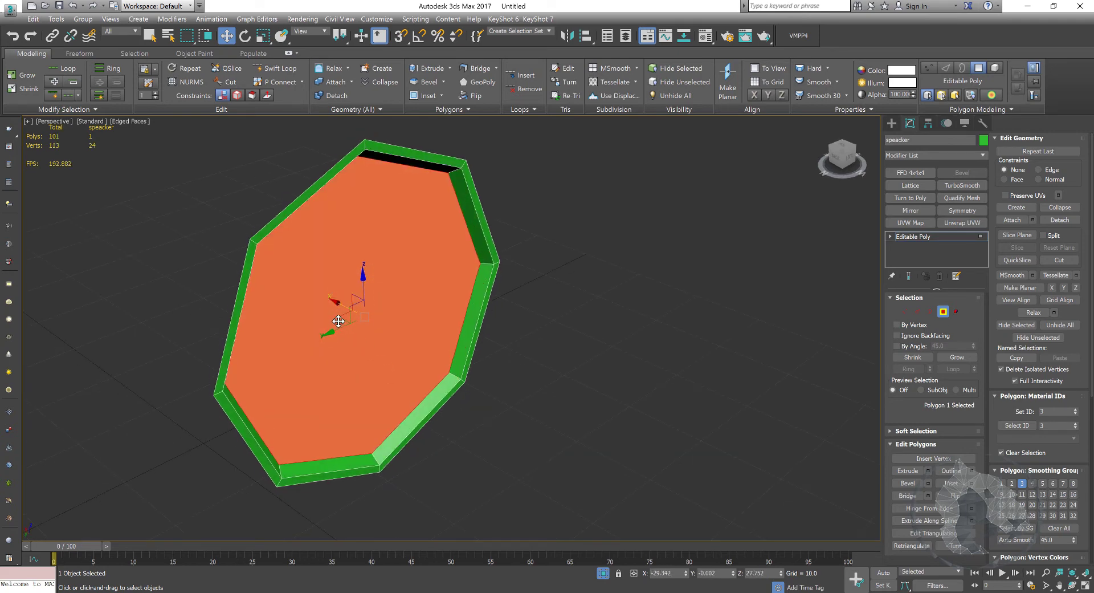
Inset the recessed face and scale the inner polygon down to about 38 percent.
{"action": "middle_click_drag", "start_coordinate": [392, 350], "coordinate": [373, 344], "text": "alt"}
{"action": "right_click", "coordinate": [381, 344]}
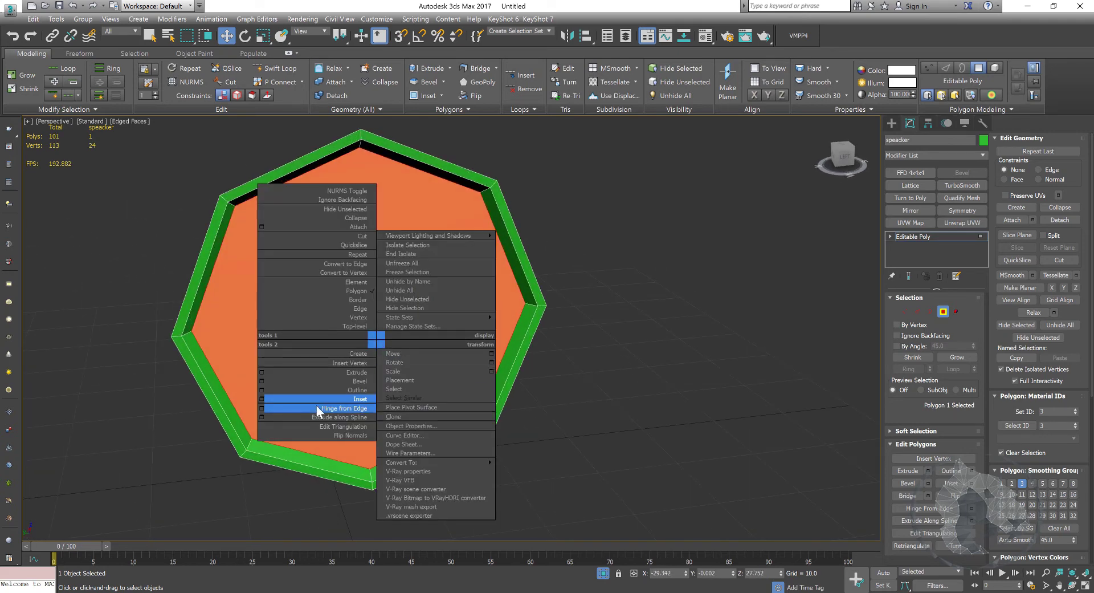
{"action": "left_click", "coordinate": [264, 407]}
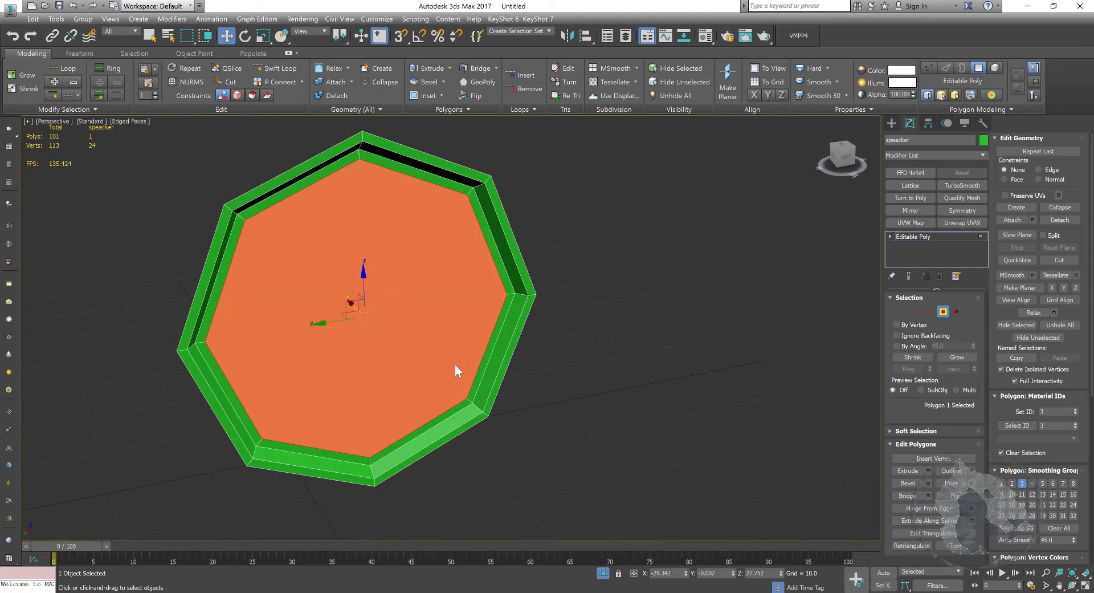
{"action": "key", "text": "r"}
{"action": "left_click_drag", "start_coordinate": [358, 312], "coordinate": [329, 361], "text": "shift"}
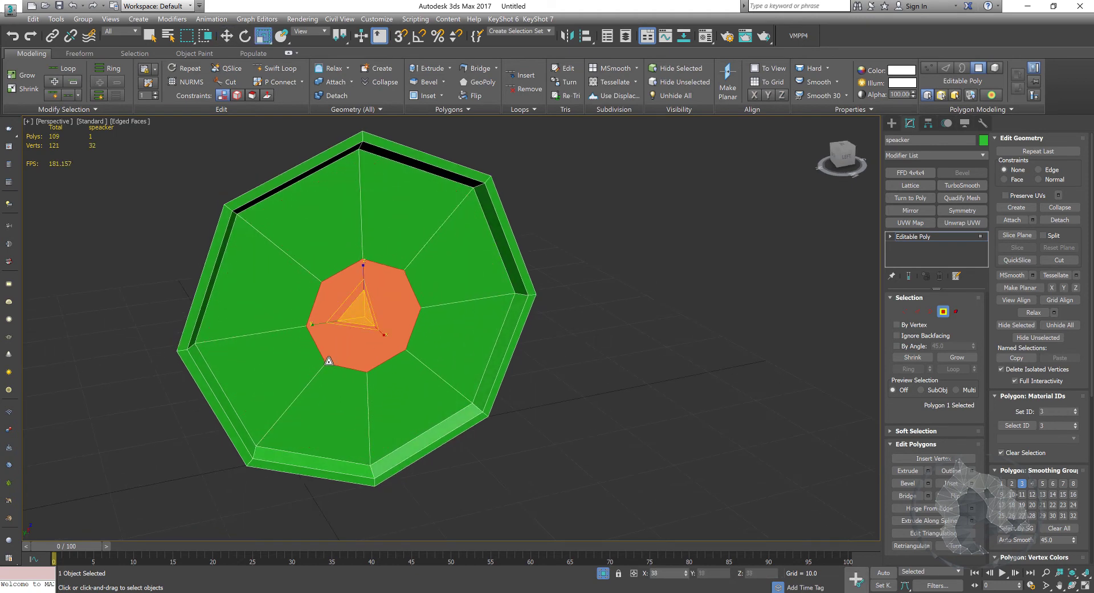
Move the small central polygon about 1 unit inward along X to form the speaker cone.
{"action": "key", "text": "w"}
{"action": "middle_click_drag", "start_coordinate": [329, 361], "coordinate": [335, 310], "text": "alt"}
{"action": "left_click_drag", "start_coordinate": [344, 295], "coordinate": [336, 287]}
{"action": "middle_click_drag", "start_coordinate": [336, 287], "coordinate": [496, 363], "text": "alt"}
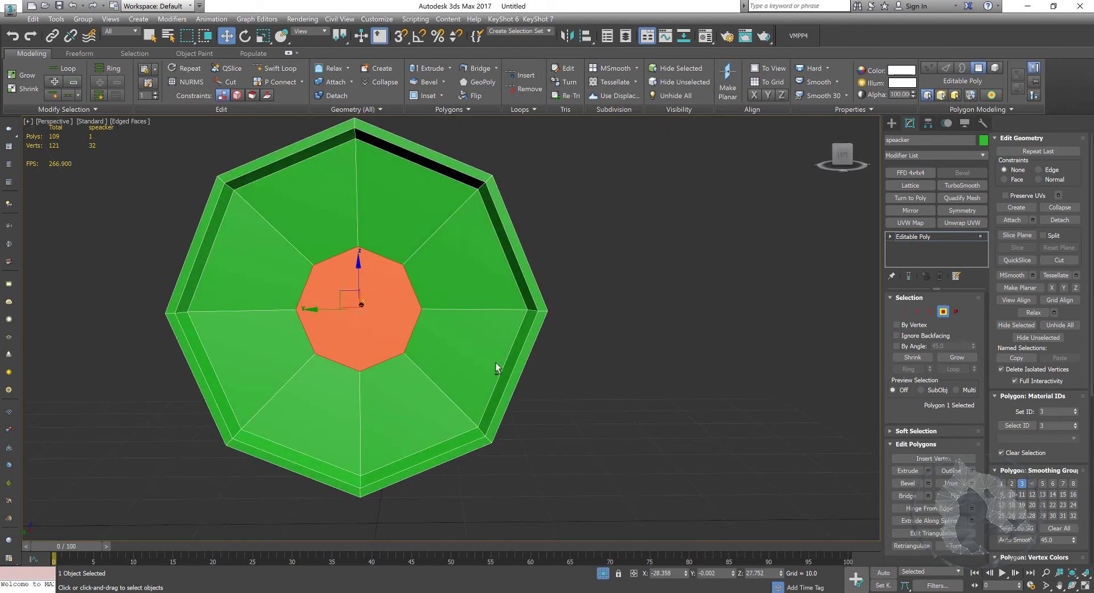
{"action": "mouse_move", "coordinate": [373, 356]}
{"action": "middle_mouse_down", "text": "alt"}
{"action": "mouse_move", "coordinate": [410, 357]}
{"action": "mouse_move", "coordinate": [381, 340]}
{"action": "middle_mouse_up", "text": "alt"}
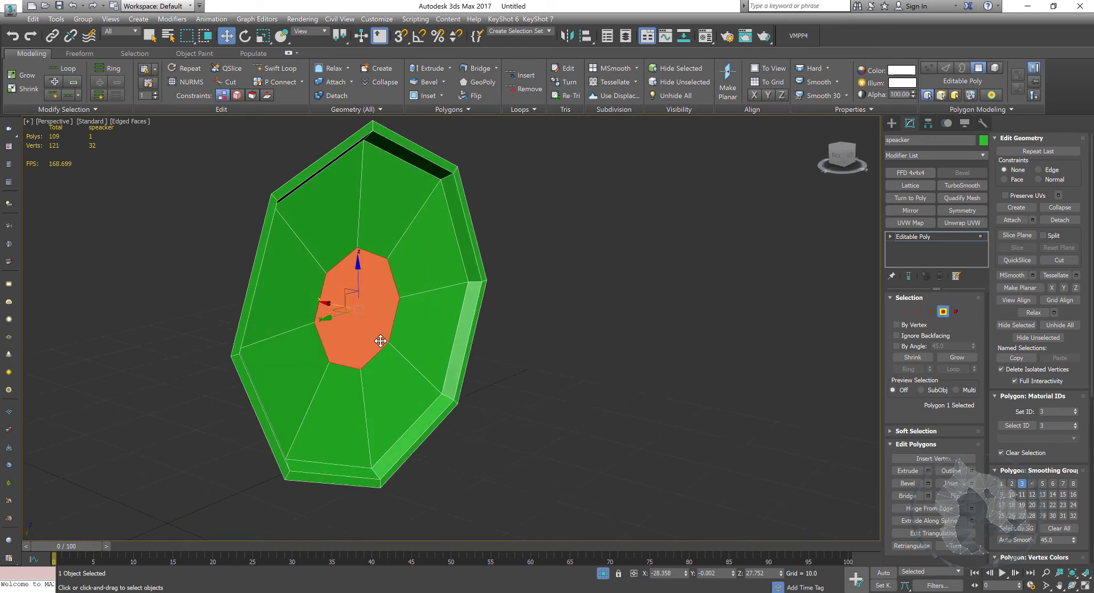
Bevel the central polygon into a low tapered cap in the middle of the cone.
{"action": "right_click", "coordinate": [370, 330]}
{"action": "left_click", "coordinate": [286, 376]}
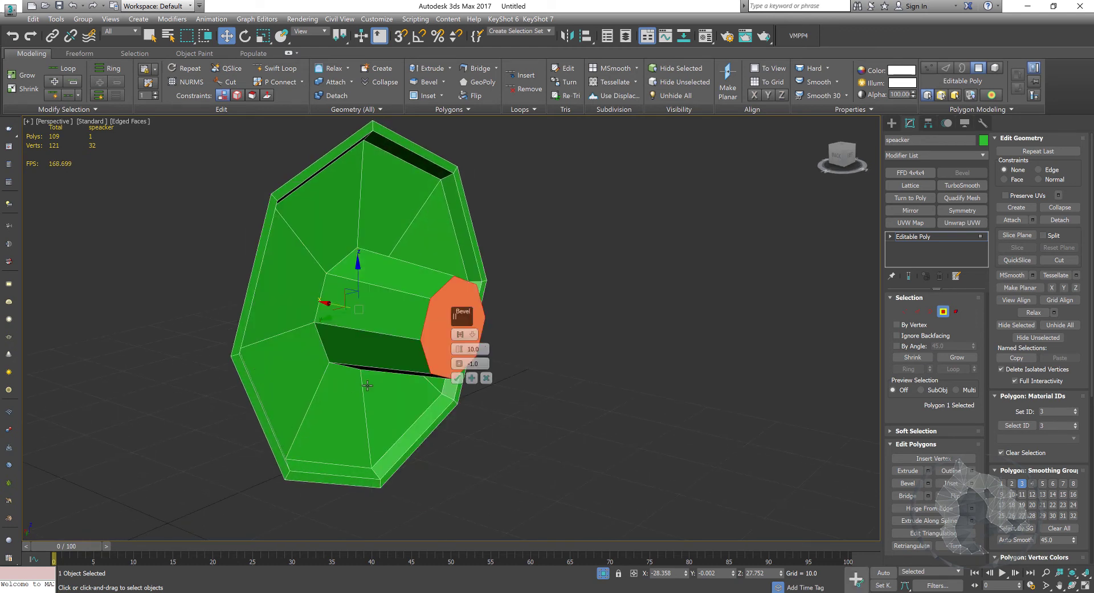
{"action": "left_click_drag", "start_coordinate": [460, 354], "coordinate": [458, 377]}
{"action": "middle_click_drag", "start_coordinate": [450, 392], "coordinate": [415, 421], "text": "alt"}
{"action": "left_click", "coordinate": [456, 378]}
{"action": "middle_click_drag", "start_coordinate": [456, 381], "coordinate": [545, 332]}
{"action": "key", "text": "ctrl+d"}
Cut the cap's octagonal top face into four quads with two crossing cuts between opposite vertices.
{"action": "scroll", "coordinate": [510, 348], "scroll_direction": "up", "scroll_amount": 3}
{"action": "middle_click_drag", "start_coordinate": [402, 333], "coordinate": [421, 335], "text": "alt"}
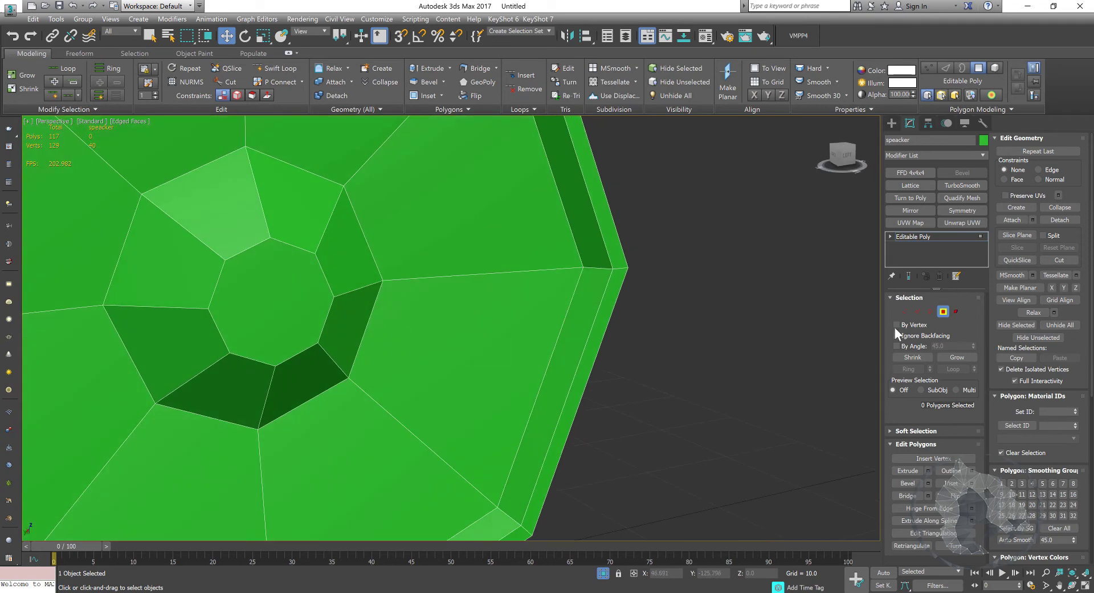
{"action": "left_click", "coordinate": [228, 81]}
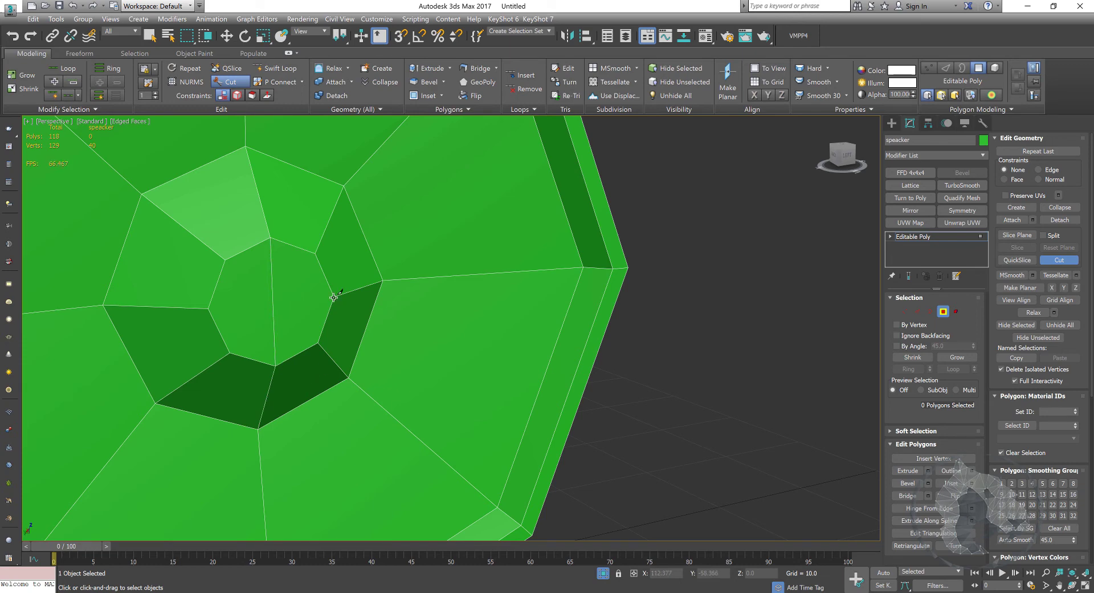
{"action": "scroll", "coordinate": [256, 326], "scroll_direction": "down", "scroll_amount": 3}
{"action": "middle_click_drag", "start_coordinate": [261, 327], "coordinate": [574, 543], "text": "alt"}
{"action": "right_click", "coordinate": [388, 356]}
{"action": "scroll", "coordinate": [614, 422], "scroll_direction": "down", "scroll_amount": 3}
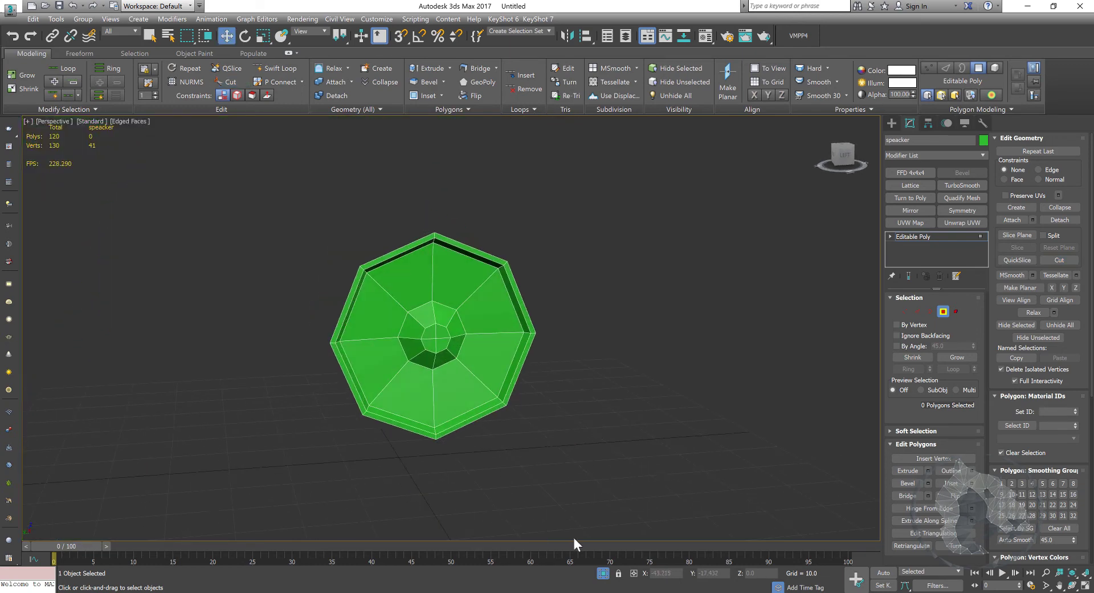
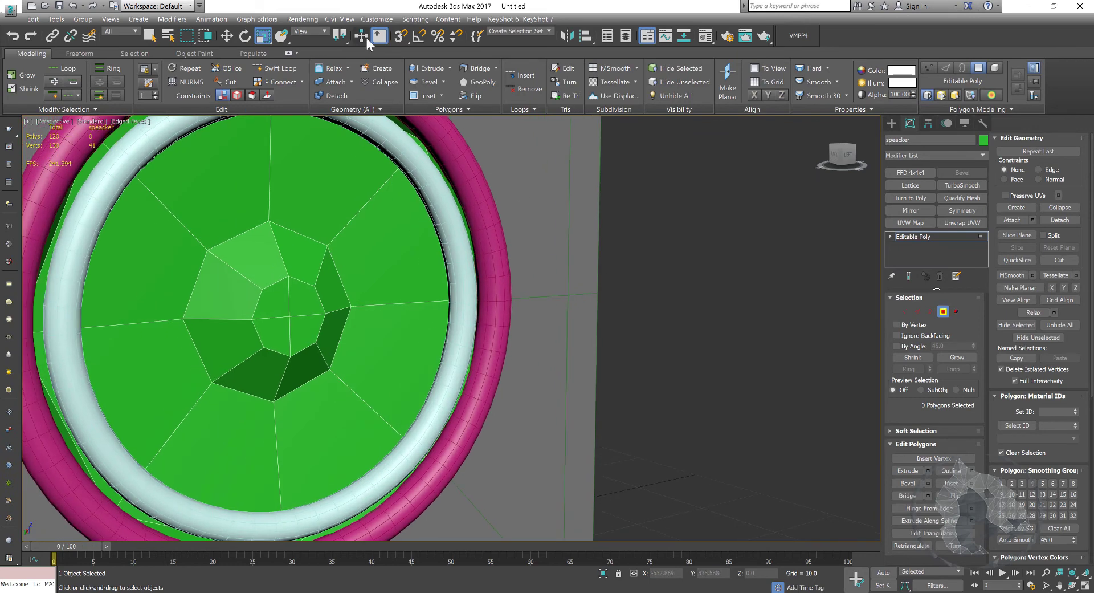
Add support edge loops on both sides of the central cap's base and isolate the speaker disc again.
{"action": "left_click", "coordinate": [260, 70]}
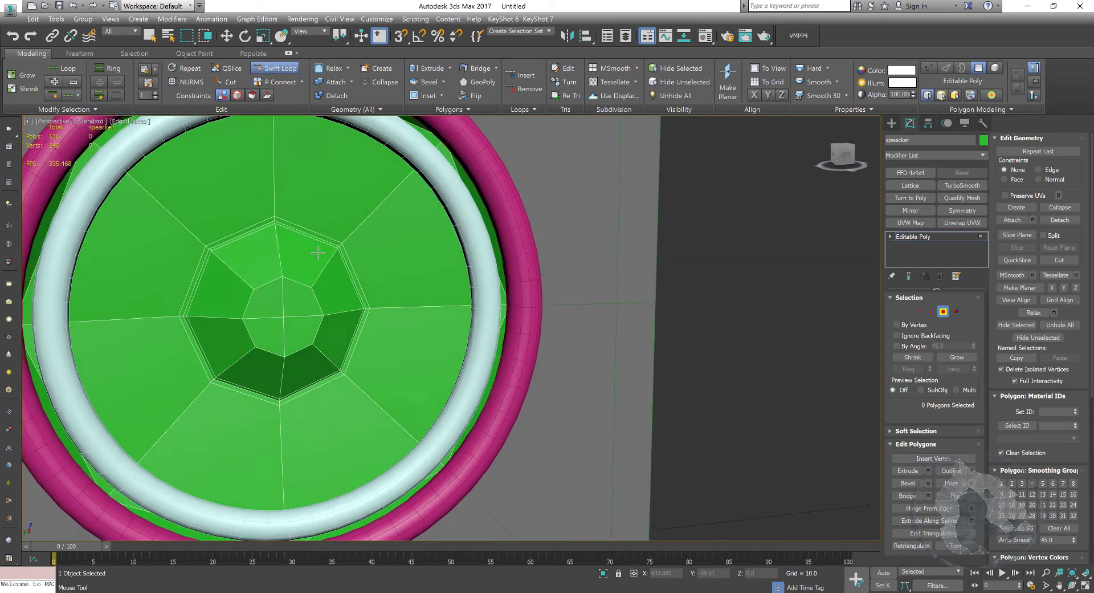
{"action": "key", "text": "alt+q"}
{"action": "middle_click_drag", "start_coordinate": [305, 279], "coordinate": [310, 272], "text": "alt"}
{"action": "middle_click_drag", "start_coordinate": [313, 167], "coordinate": [417, 274]}
Add support edge loops with Swift Loop along the disc's outer rim and recess edges.
{"action": "left_click", "coordinate": [359, 246]}
{"action": "scroll", "coordinate": [420, 259], "scroll_direction": "up", "scroll_amount": 6}
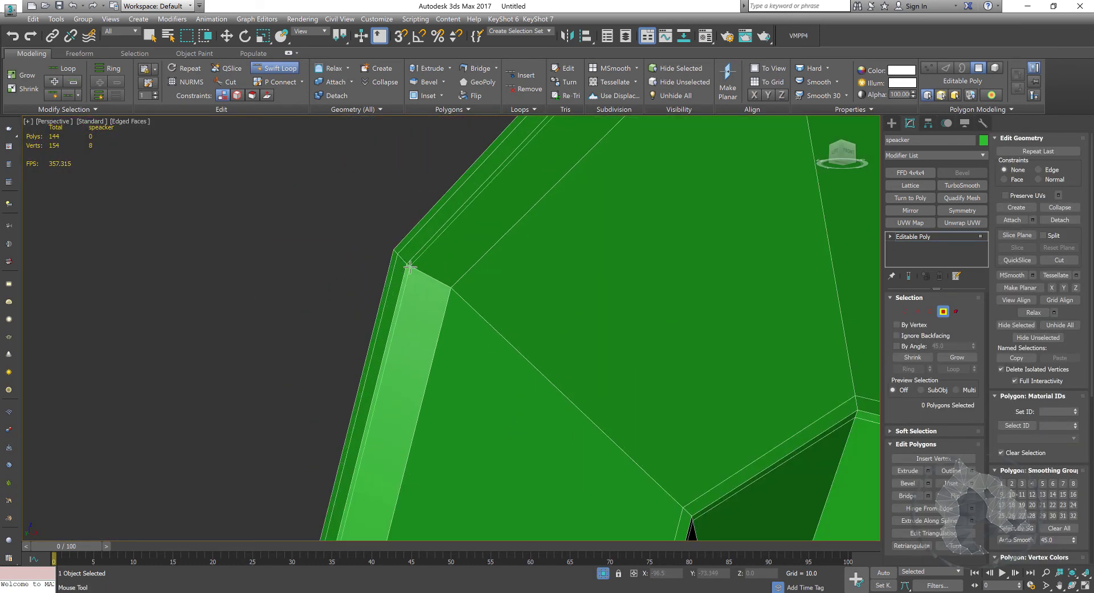
{"action": "left_click", "coordinate": [406, 263]}
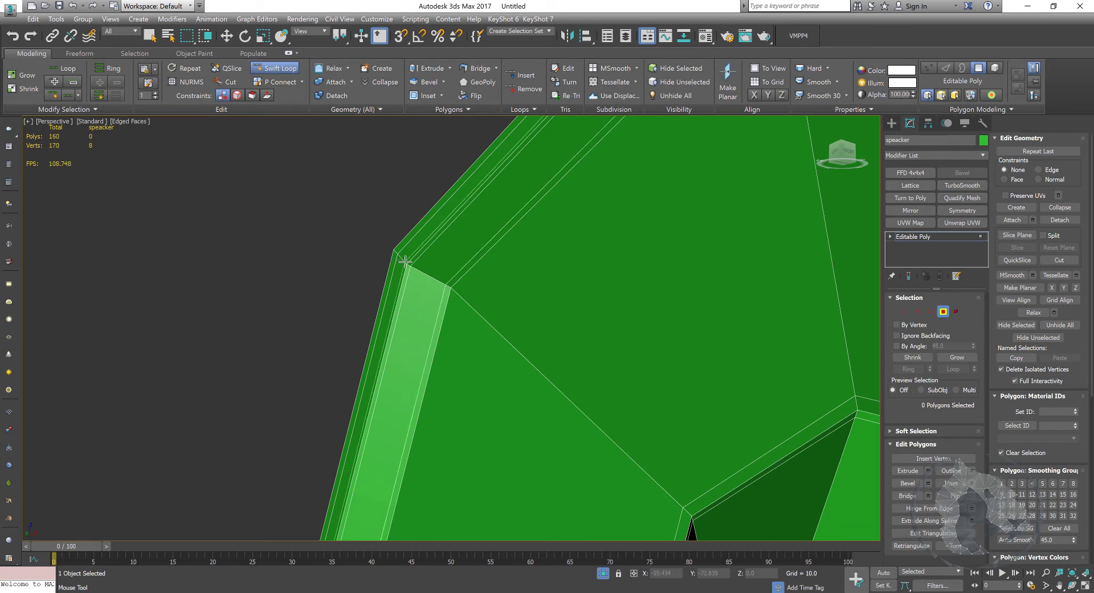
{"action": "scroll", "coordinate": [396, 275], "scroll_direction": "down", "scroll_amount": 6}
{"action": "middle_click_drag", "start_coordinate": [523, 302], "coordinate": [392, 262]}
{"action": "scroll", "coordinate": [387, 267], "scroll_direction": "up", "scroll_amount": 3}
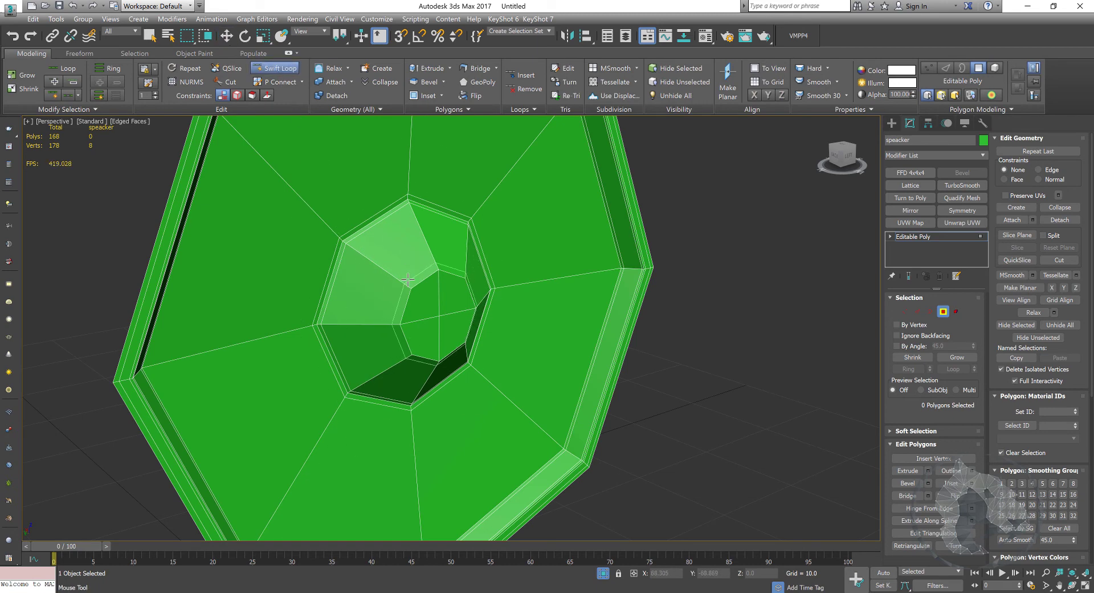
{"action": "right_click", "coordinate": [409, 280]}
{"action": "scroll", "coordinate": [447, 283], "scroll_direction": "down", "scroll_amount": 5}
{"action": "mouse_move", "coordinate": [447, 283]}
{"action": "middle_mouse_down", "text": "alt"}
{"action": "mouse_move", "coordinate": [371, 261]}
{"action": "mouse_move", "coordinate": [438, 265]}
{"action": "middle_mouse_up", "text": "alt"}
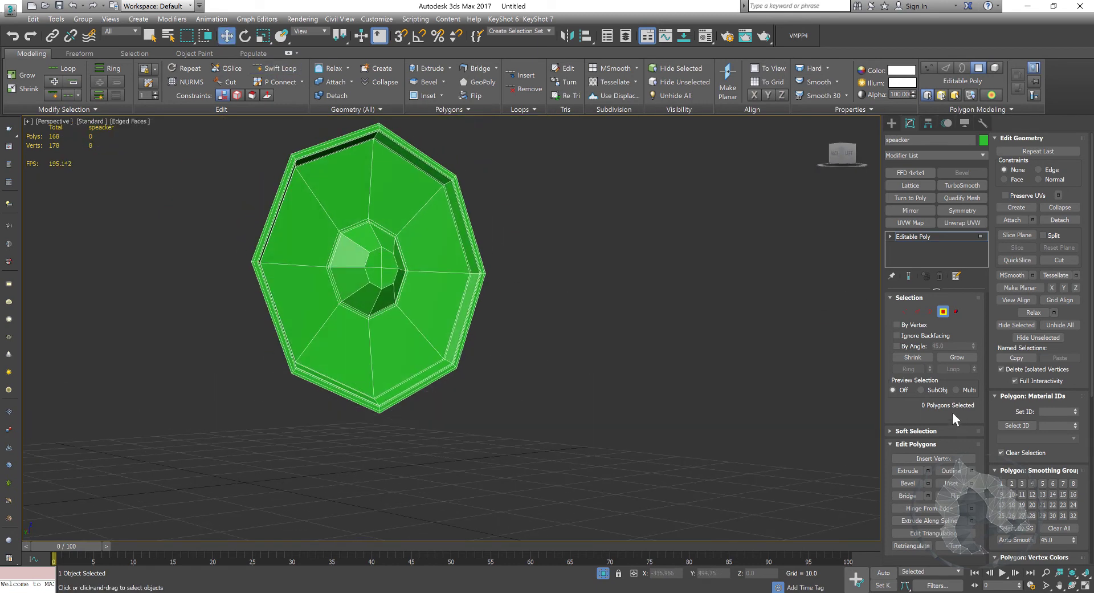
Smooth the speaker disc with NURMS subdivision at 3 iterations, then end isolation and deselect it.
{"action": "scroll", "coordinate": [1002, 381], "scroll_direction": "down", "scroll_amount": 7}
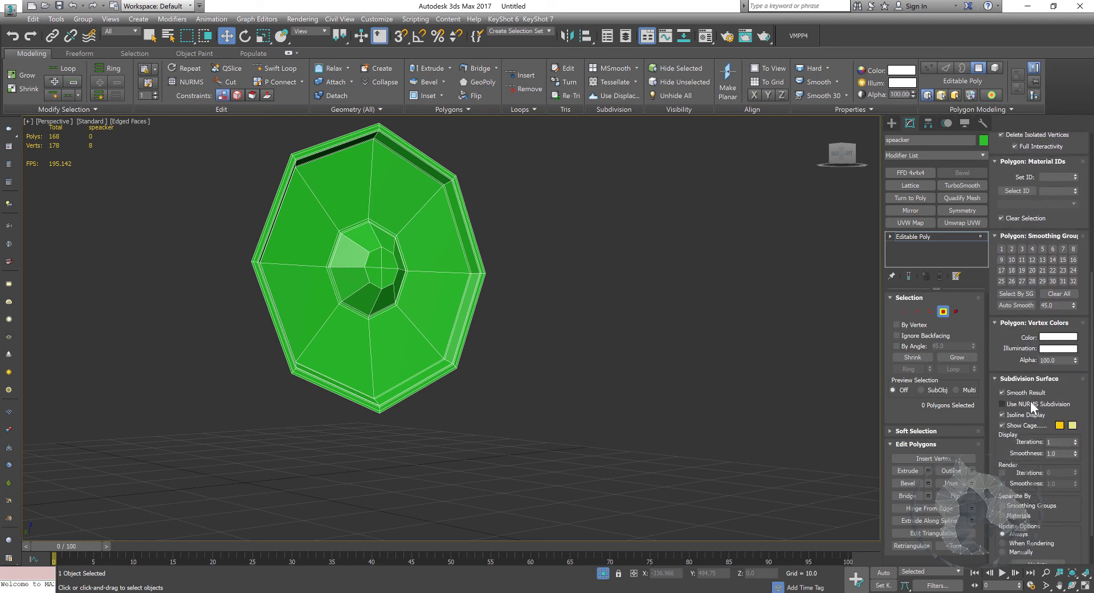
{"action": "left_click", "coordinate": [1034, 405]}
{"action": "left_click", "coordinate": [1075, 439]}
{"action": "middle_click_drag", "start_coordinate": [561, 340], "coordinate": [588, 350], "text": "alt"}
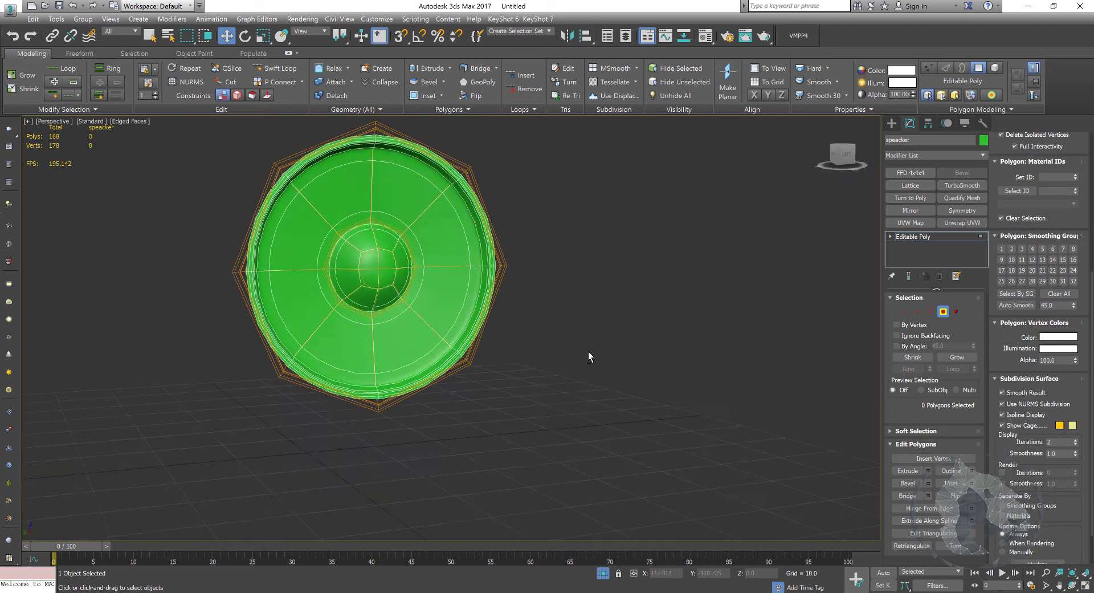
{"action": "middle_click_drag", "start_coordinate": [743, 392], "coordinate": [701, 383], "text": "alt"}
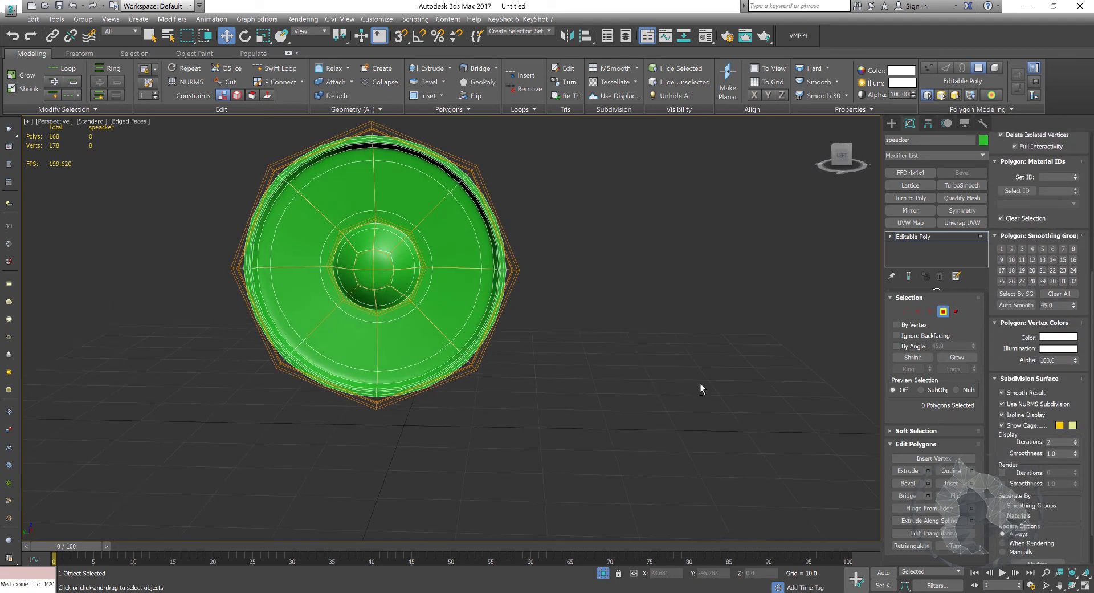
{"action": "left_click", "coordinate": [1076, 440]}
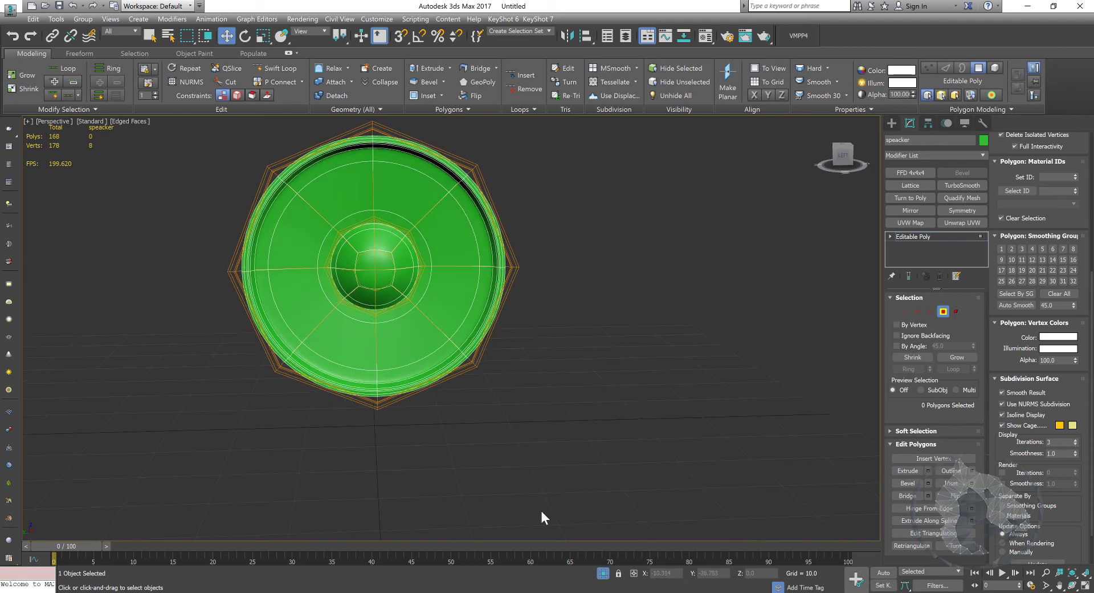
{"action": "left_click", "coordinate": [603, 573]}
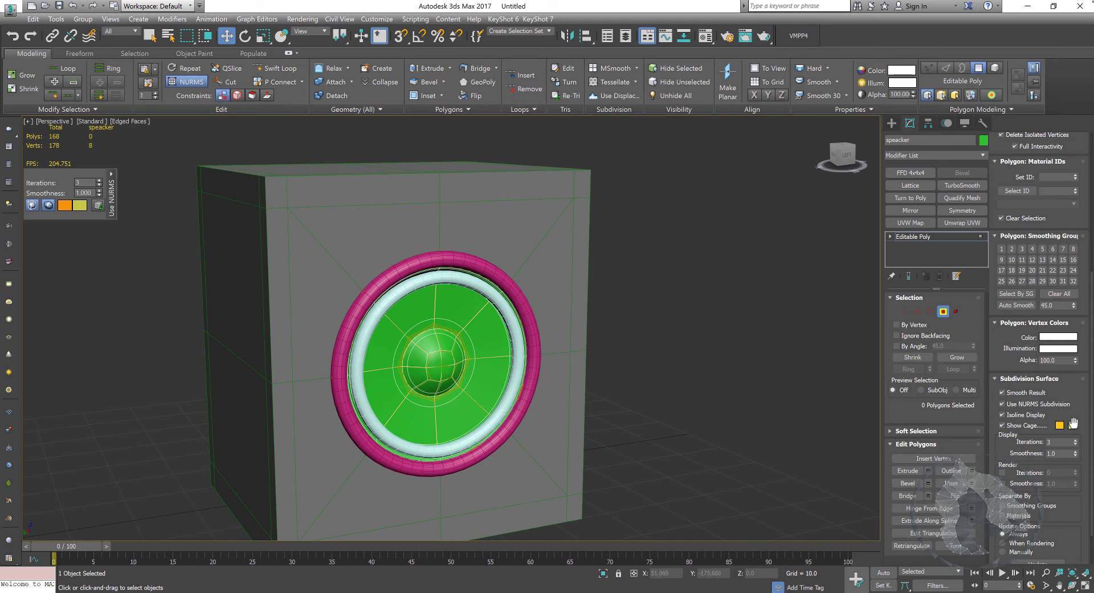
{"action": "left_click", "coordinate": [624, 400]}
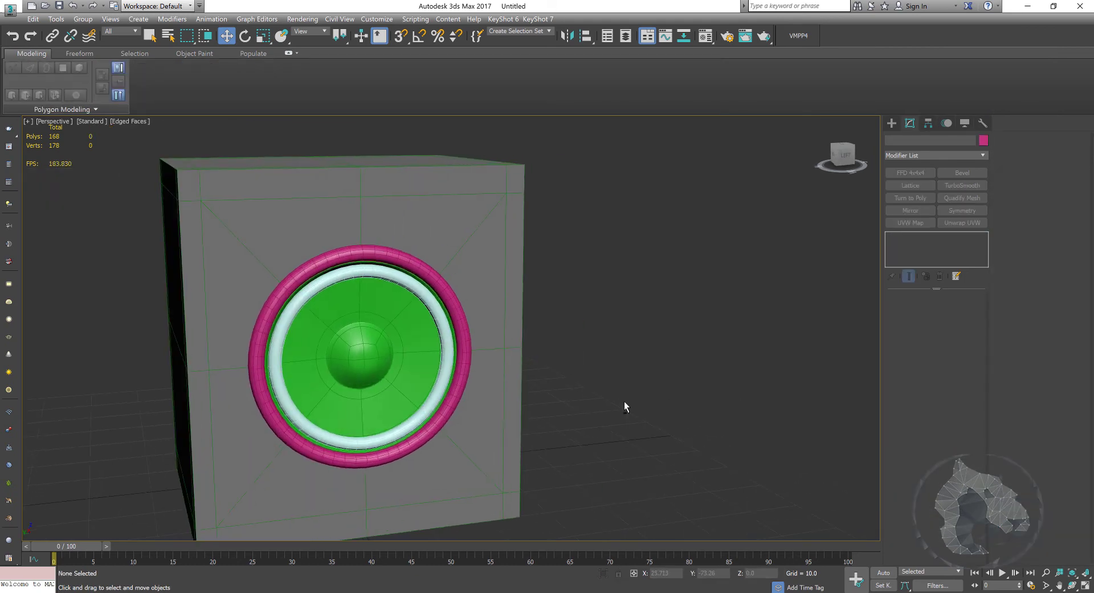
{"action": "middle_click_drag", "start_coordinate": [639, 393], "coordinate": [701, 368], "text": "alt"}
Move the outer pink ring slightly along X toward the inside of the box.
{"action": "left_click", "coordinate": [610, 342]}
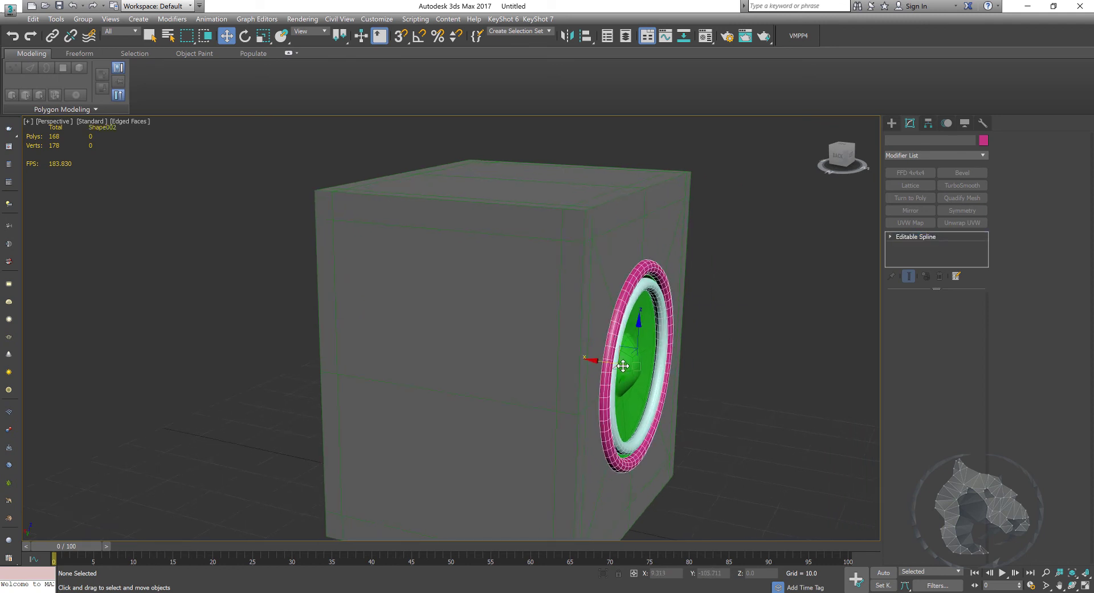
{"action": "middle_click_drag", "start_coordinate": [621, 387], "coordinate": [579, 368]}
{"action": "scroll", "coordinate": [579, 368], "scroll_direction": "up", "scroll_amount": 2}
{"action": "left_click_drag", "start_coordinate": [561, 331], "coordinate": [554, 322]}
{"action": "left_click", "coordinate": [574, 305]}
{"action": "left_click", "coordinate": [775, 391]}
{"action": "middle_click_drag", "start_coordinate": [775, 391], "coordinate": [744, 389], "text": "alt"}
{"action": "middle_click_drag", "start_coordinate": [493, 358], "coordinate": [661, 410]}
{"action": "middle_click_drag", "start_coordinate": [667, 362], "coordinate": [682, 389]}
{"action": "scroll", "coordinate": [679, 401], "scroll_direction": "down", "scroll_amount": 3}
Apply TurboSmooth to the box with 2 iterations and isoline display enabled.
{"action": "left_click", "coordinate": [608, 279]}
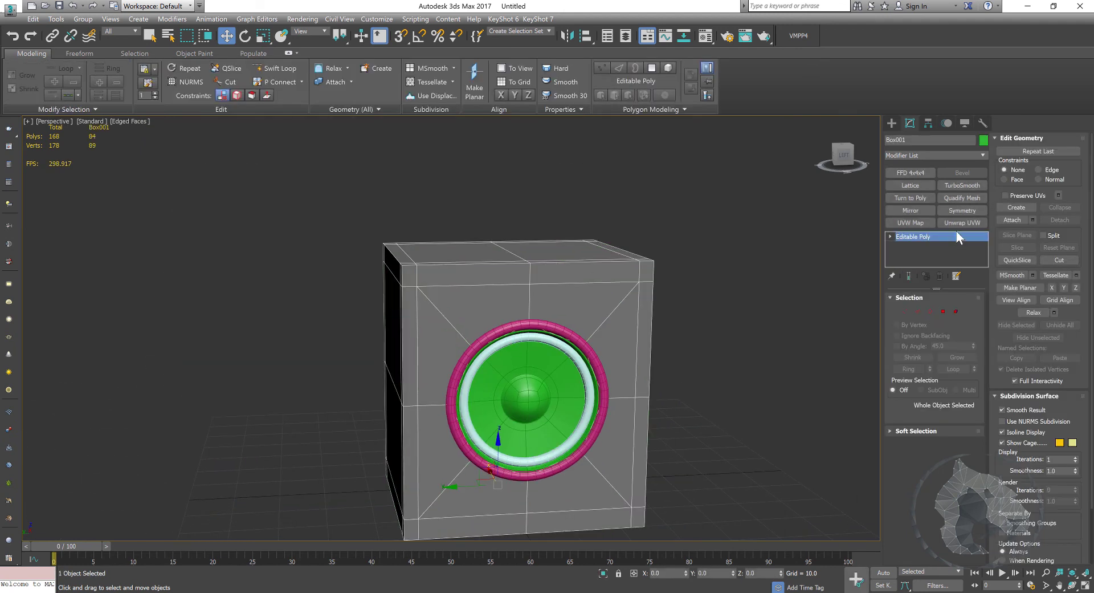
{"action": "left_click", "coordinate": [962, 185]}
{"action": "left_click", "coordinate": [971, 314]}
{"action": "left_click", "coordinate": [922, 344]}
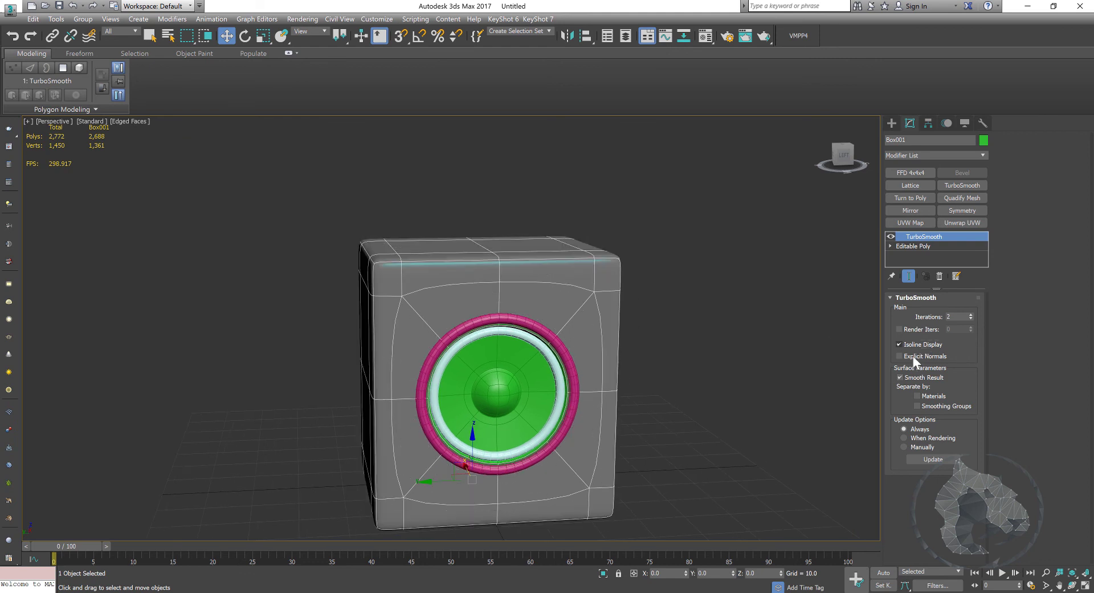
{"action": "left_click", "coordinate": [767, 366]}
{"action": "mouse_move", "coordinate": [758, 385]}
{"action": "middle_mouse_down", "text": "alt"}
{"action": "mouse_move", "coordinate": [744, 351]}
{"action": "mouse_move", "coordinate": [756, 352]}
{"action": "middle_mouse_up", "text": "alt"}
Display the whole speaker shaded without edged faces.
{"action": "key", "text": "F3"}
{"action": "key", "text": "F3"}
{"action": "key", "text": "F4"}
{"action": "middle_click_drag", "start_coordinate": [755, 352], "coordinate": [649, 347]}
{"action": "scroll", "coordinate": [605, 322], "scroll_direction": "down", "scroll_amount": 3}
{"action": "middle_click_drag", "start_coordinate": [604, 318], "coordinate": [570, 323]}
Select all four speaker objects and assign them the 01 - Default material.
{"action": "left_click_drag", "start_coordinate": [331, 228], "coordinate": [681, 475]}
{"action": "key", "text": "m"}
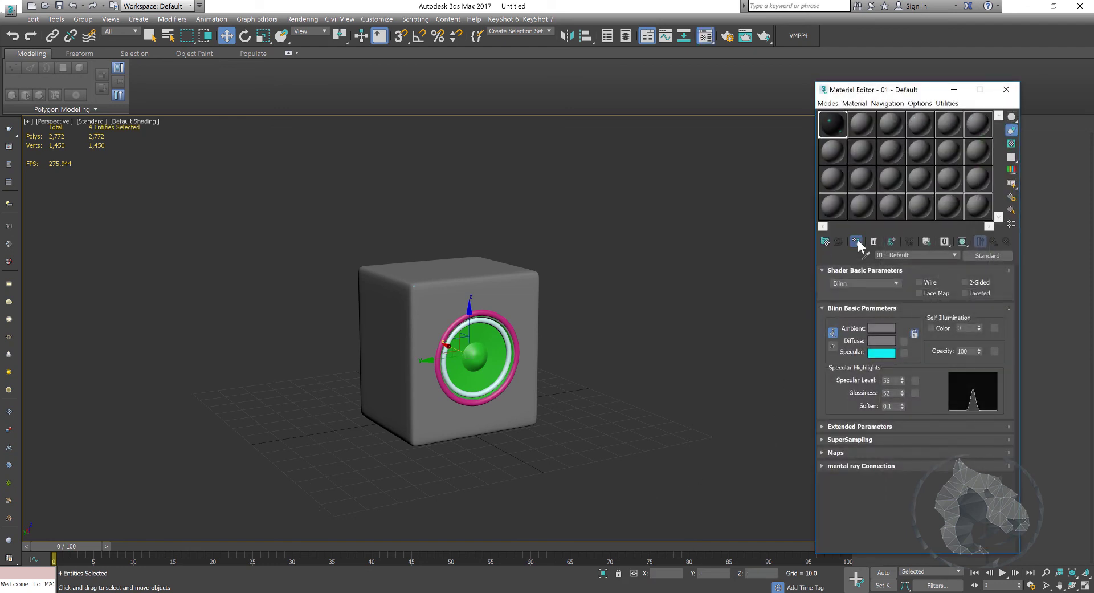
{"action": "left_click", "coordinate": [856, 242]}
{"action": "left_click", "coordinate": [1006, 90]}
{"action": "left_click", "coordinate": [704, 300]}
{"action": "middle_click_drag", "start_coordinate": [705, 299], "coordinate": [704, 352], "text": "alt"}
{"action": "scroll", "coordinate": [672, 313], "scroll_direction": "up", "scroll_amount": 5}
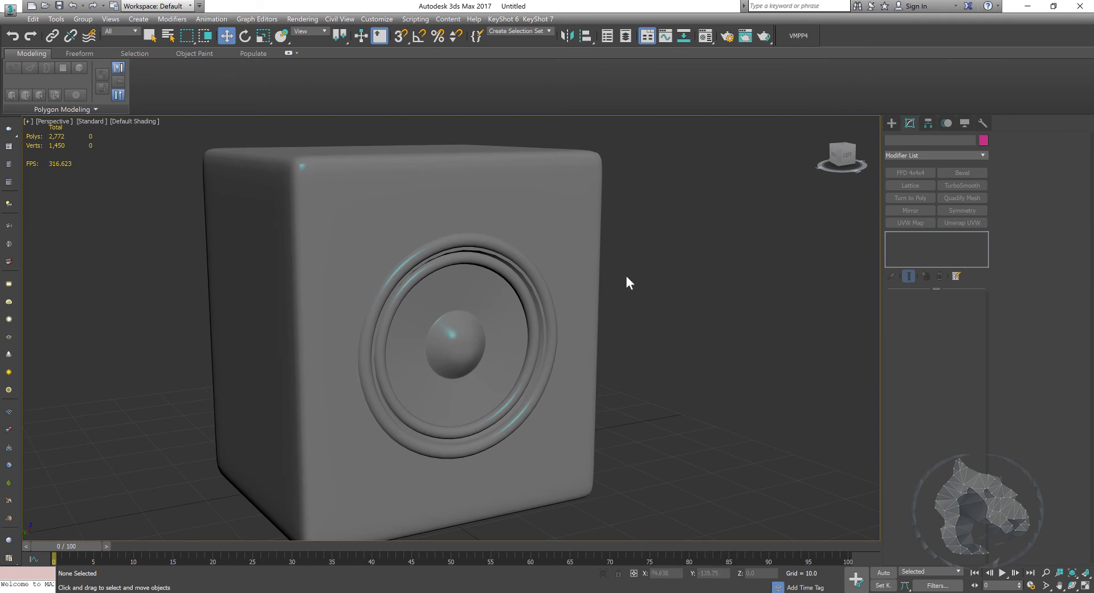
Try scaling the smoothed box along its height and undo the change.
{"action": "left_click", "coordinate": [586, 234]}
{"action": "key", "text": "r"}
{"action": "left_click_drag", "start_coordinate": [374, 423], "coordinate": [375, 409]}
{"action": "key", "text": "ctrl+z"}
{"action": "middle_click_drag", "start_coordinate": [508, 393], "coordinate": [488, 389], "text": "alt"}
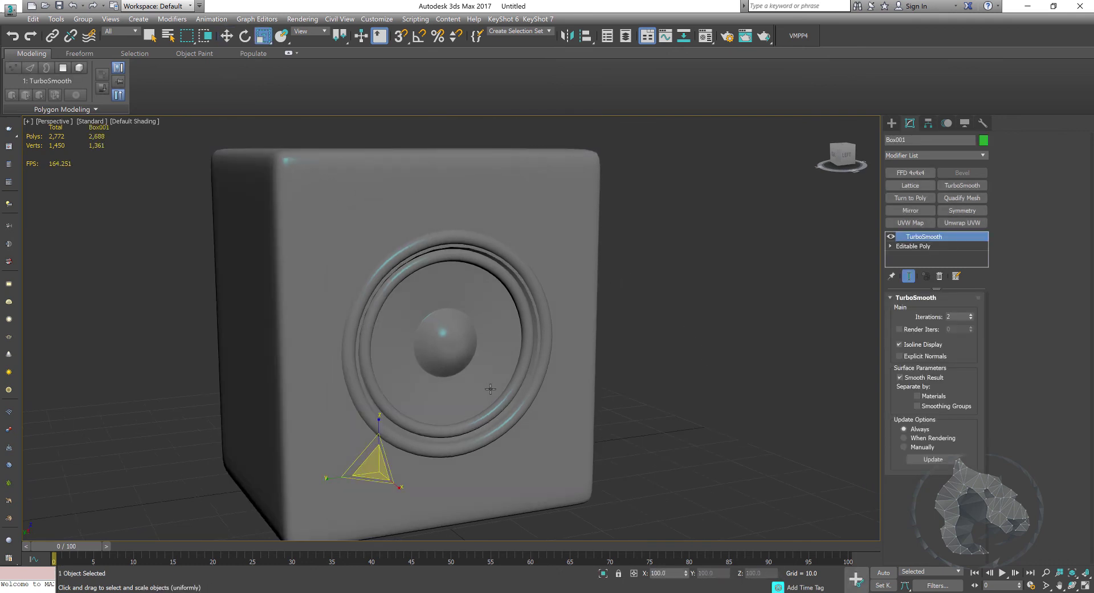